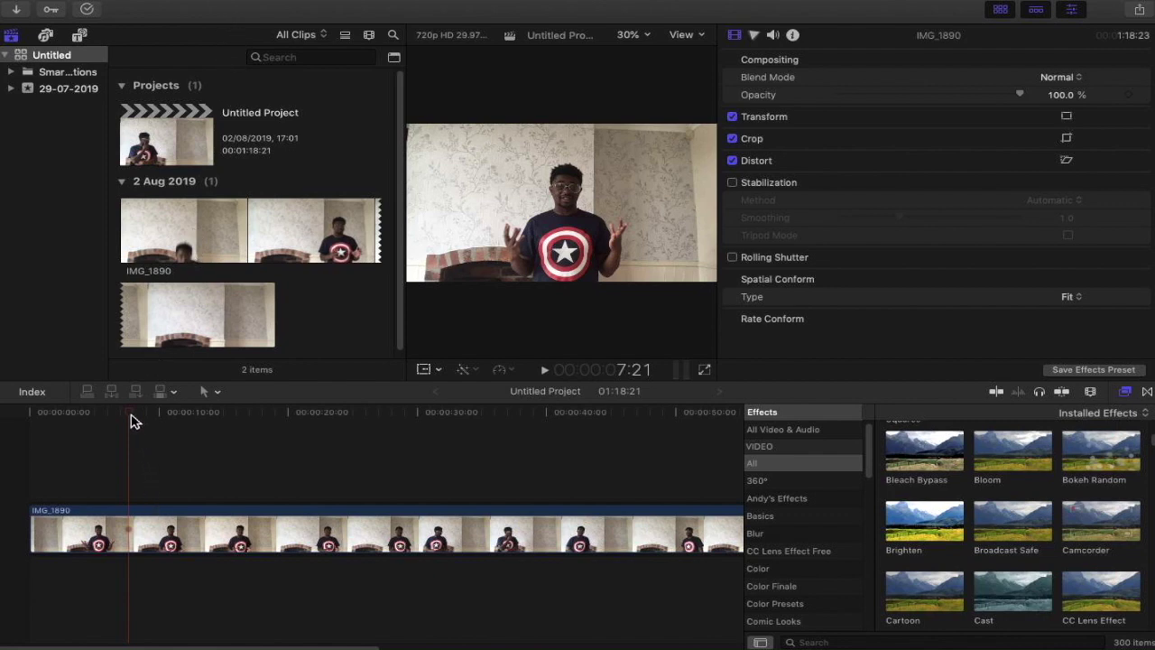
- Preview from the start, then split IMG_1890 where the presenter appears and delete the later part
drag(131, 421, 16, 421)
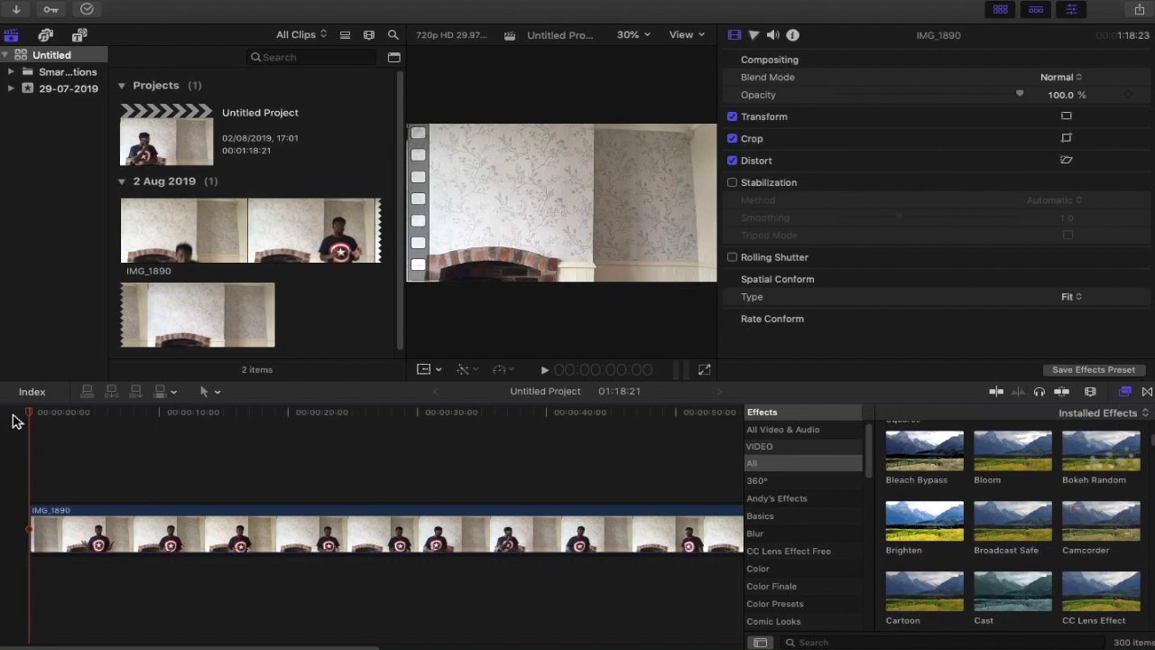
key(space)
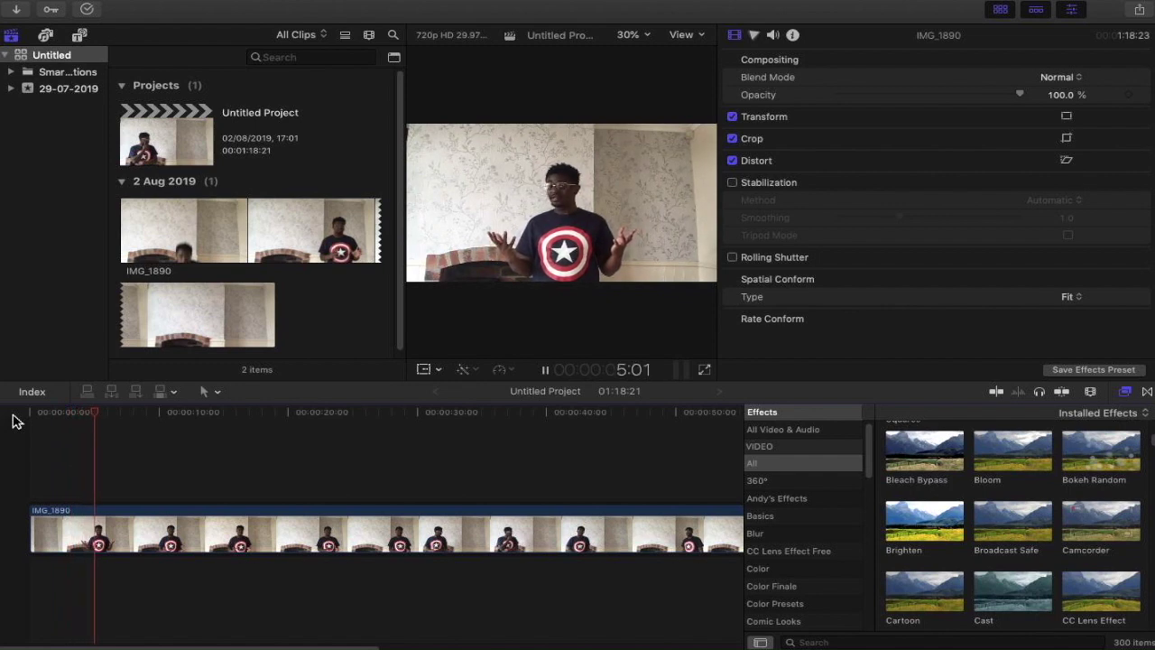
key(space)
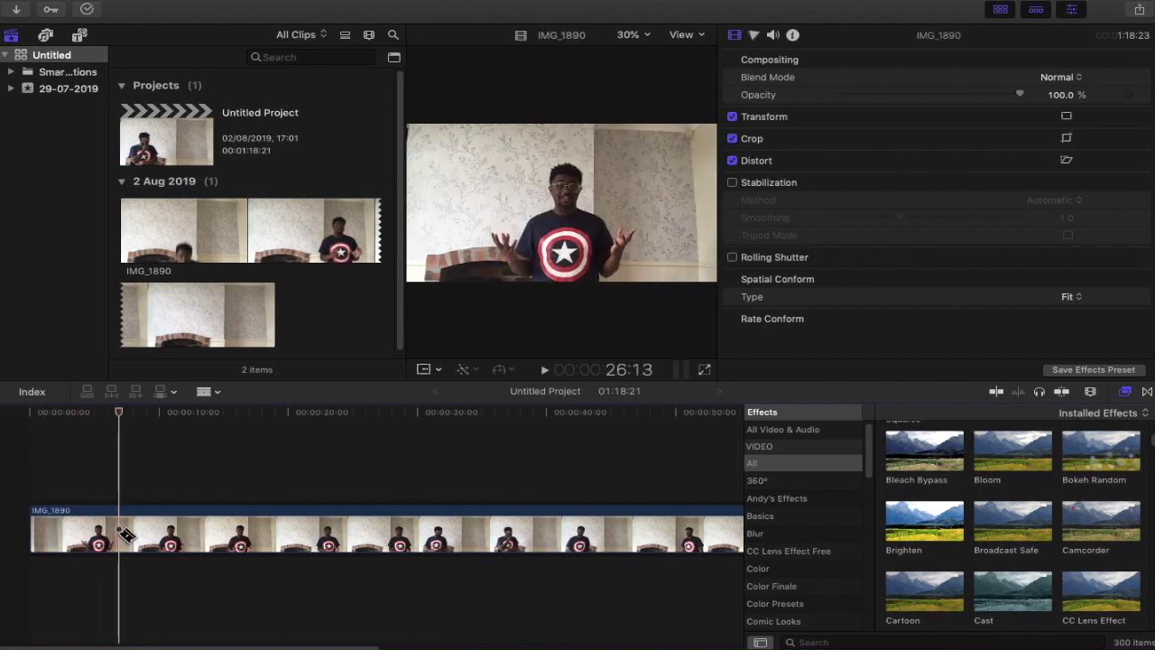
key(super+b)
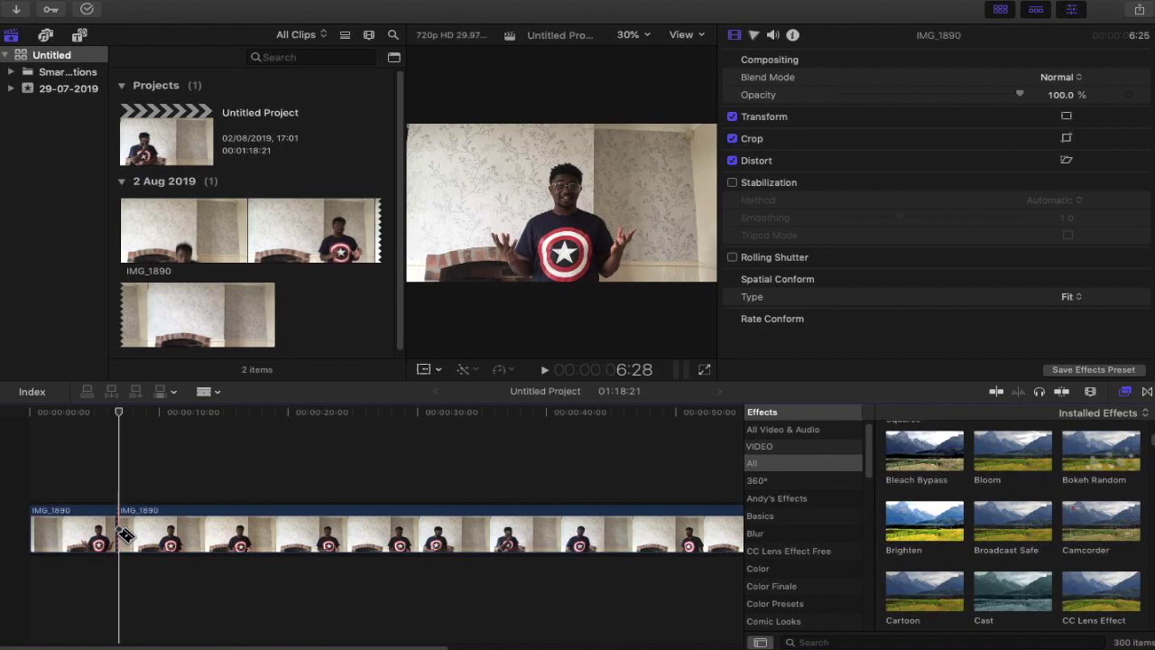
key(a)
click(170, 510)
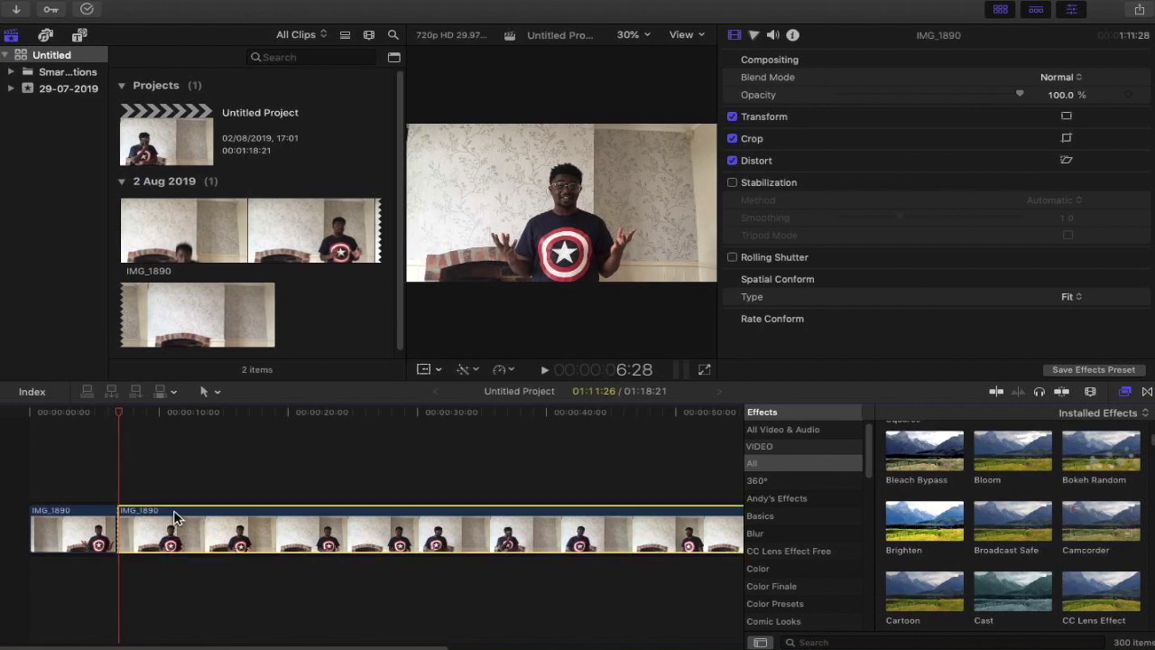
key(Delete)
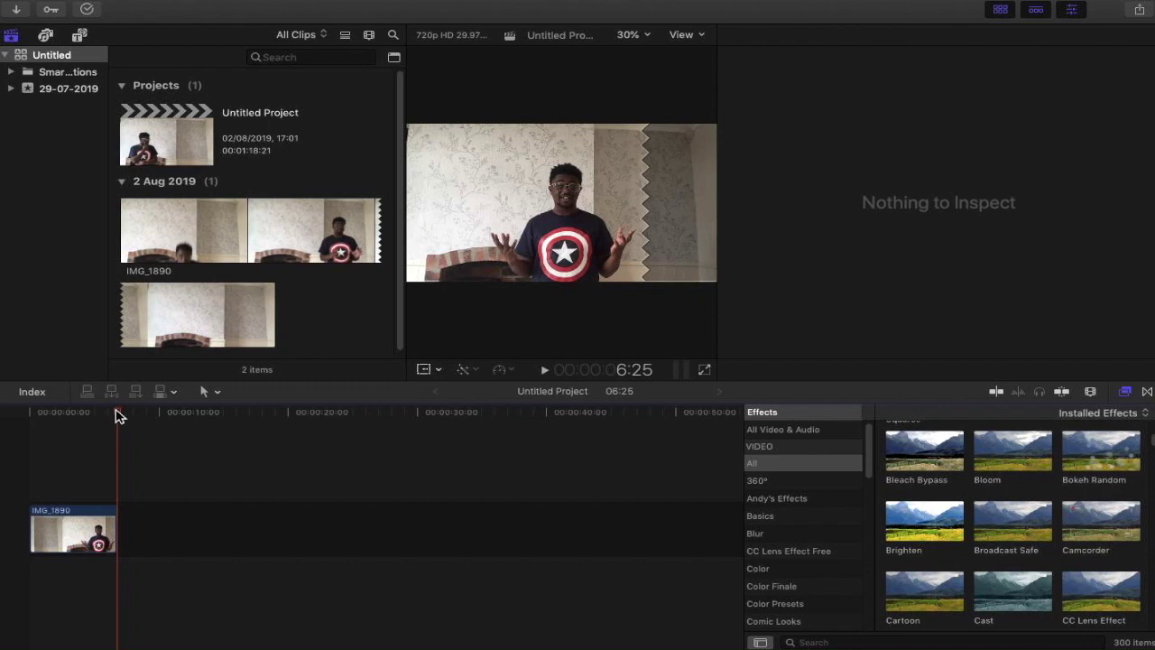
- Connect the 1:15 empty-room clip beneath the presenter clip at the timeline start
drag(117, 415, 52, 451)
key(super+4)
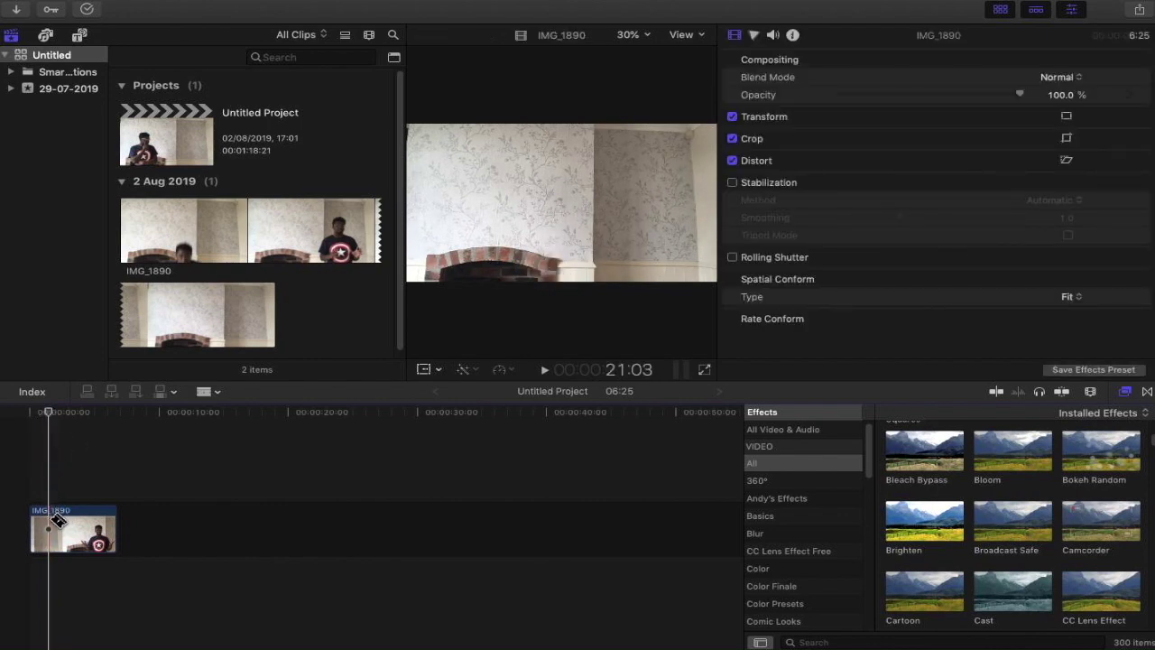
key(s)
key(a)
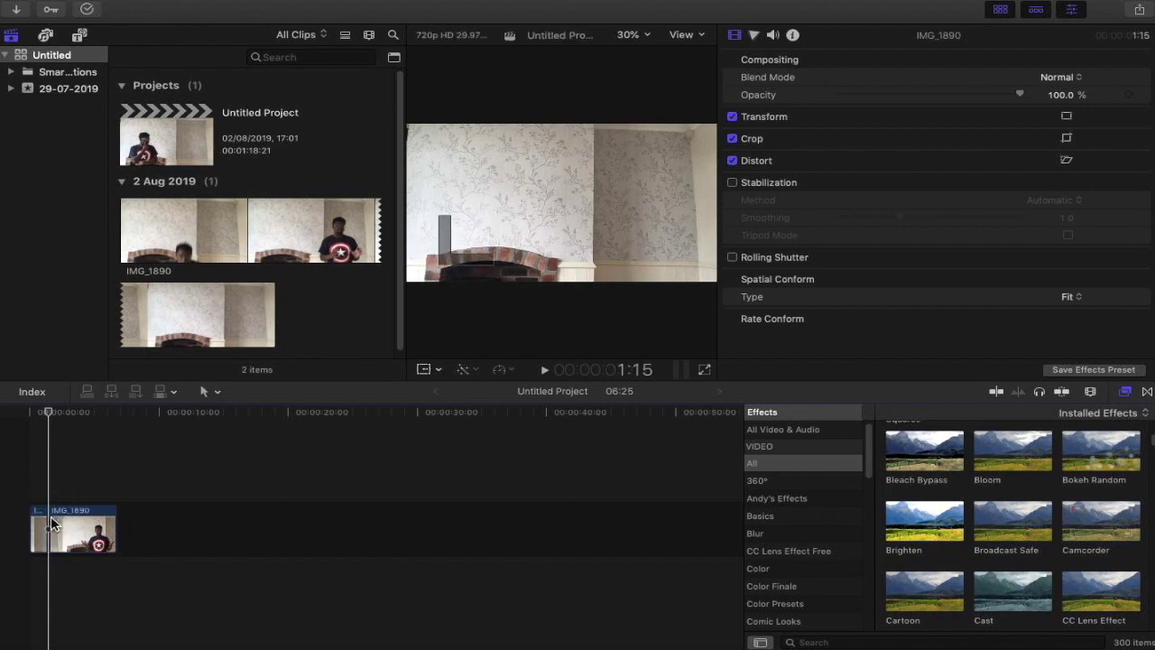
drag(42, 513, 36, 566)
key(shift+z)
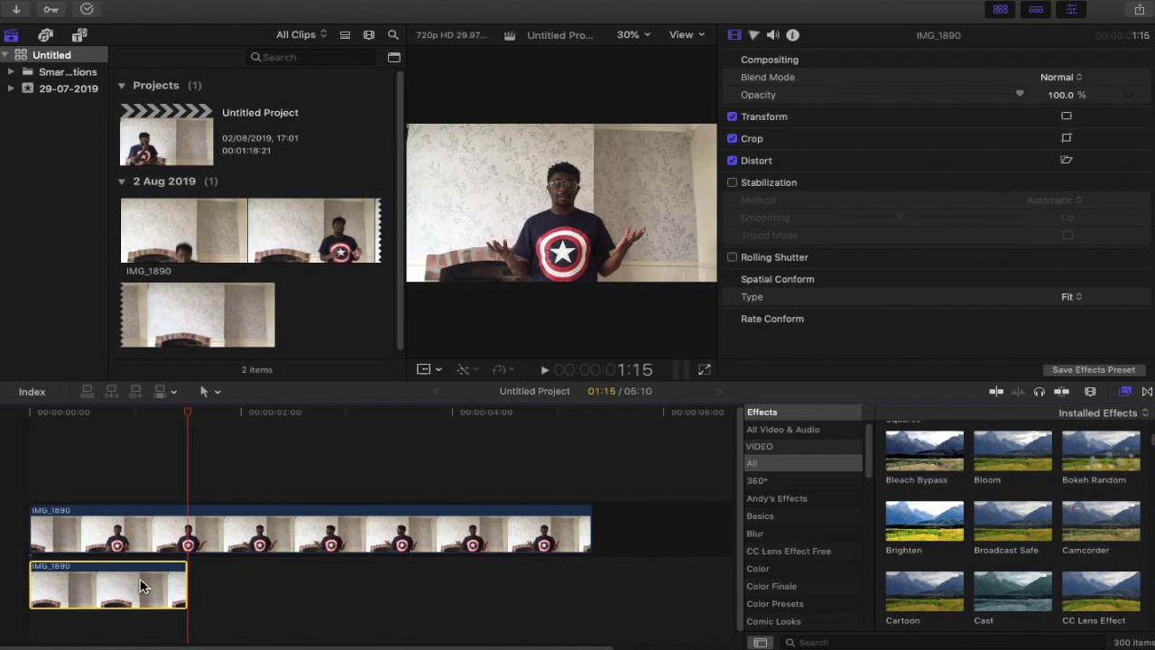
- Blade the presenter clip about one second in and line the empty-room clip up with the cut
drag(187, 418, 161, 478)
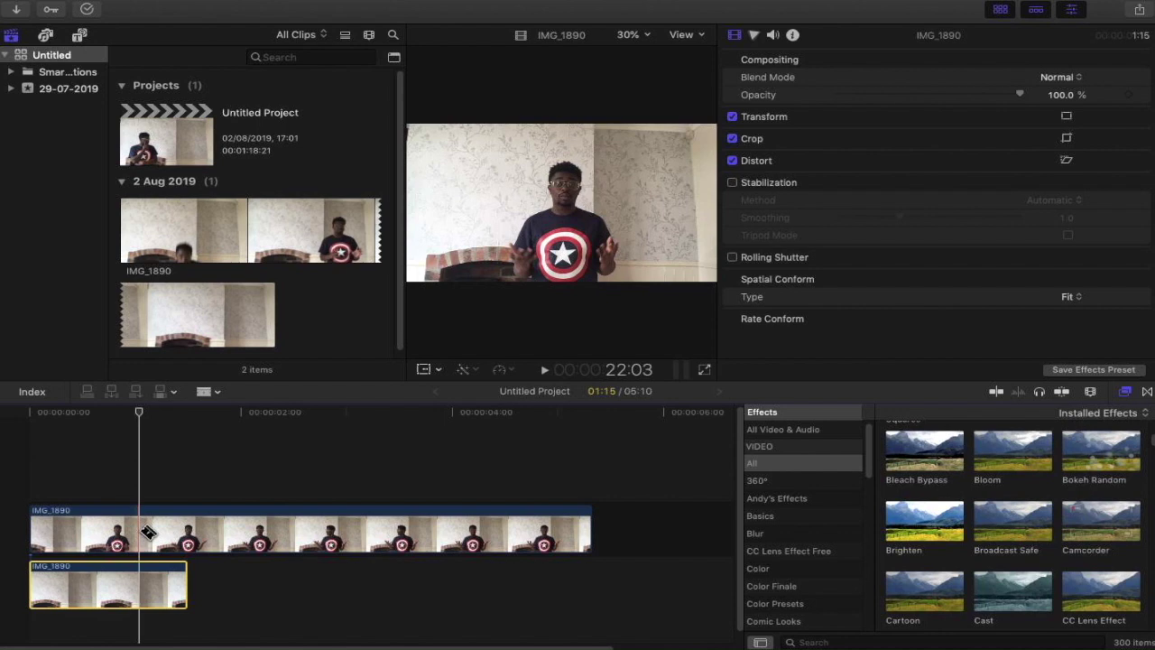
click(140, 532)
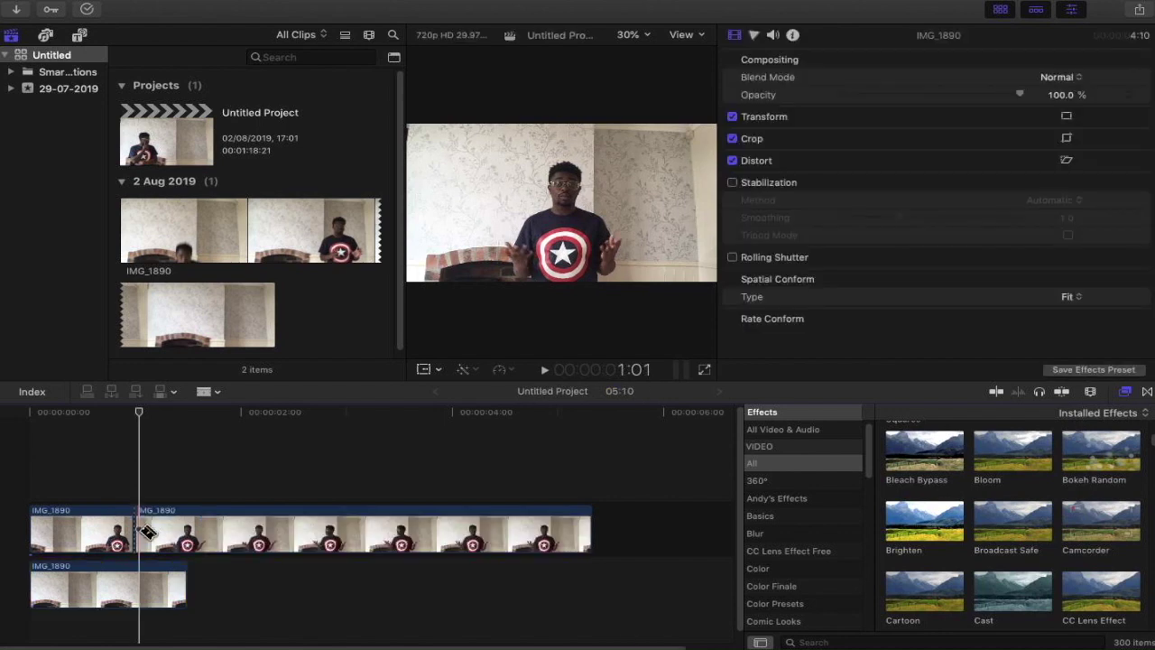
key(a)
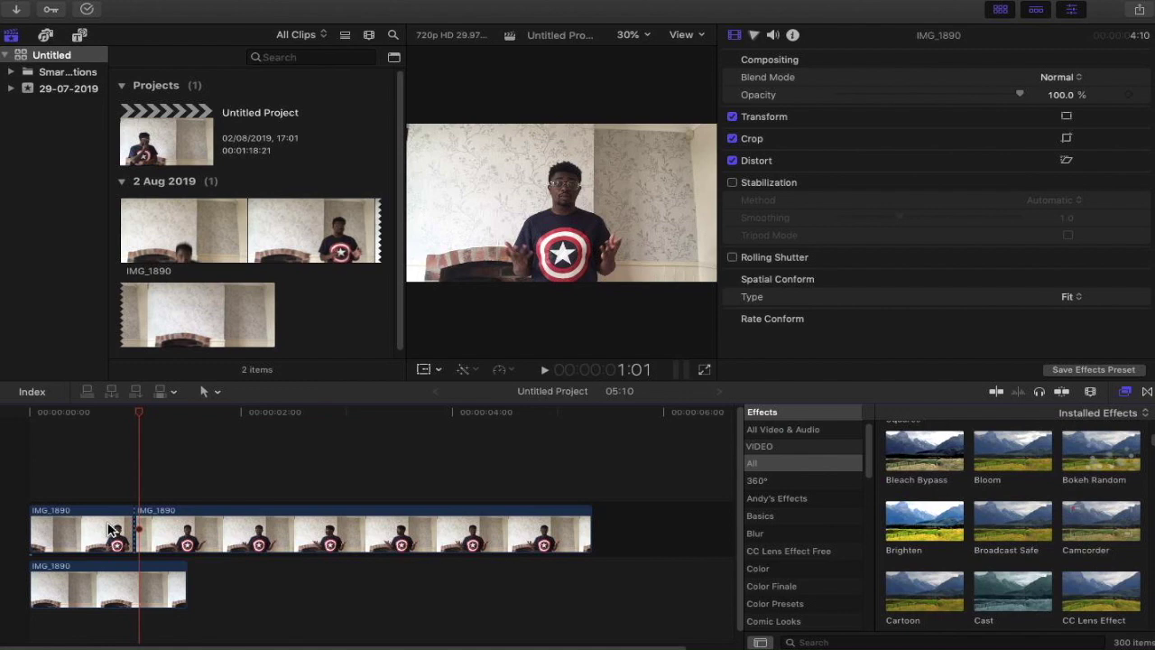
drag(79, 585, 191, 588)
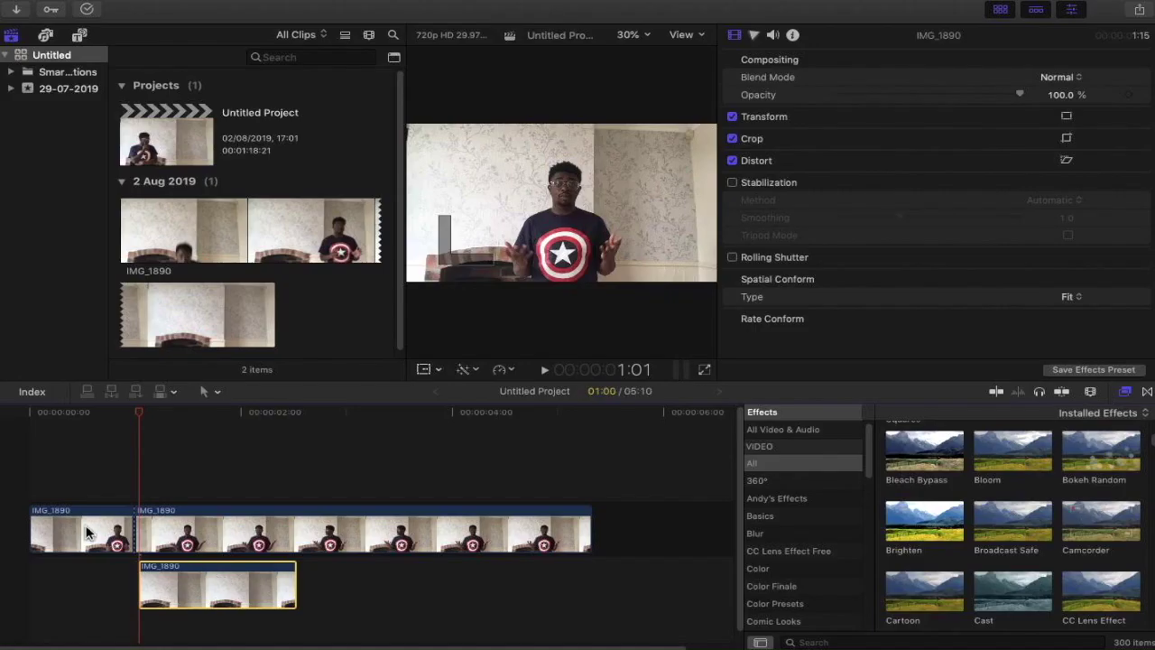
- Delete the presenter clip's first second and move the empty-room clip back to 00:00
click(271, 306)
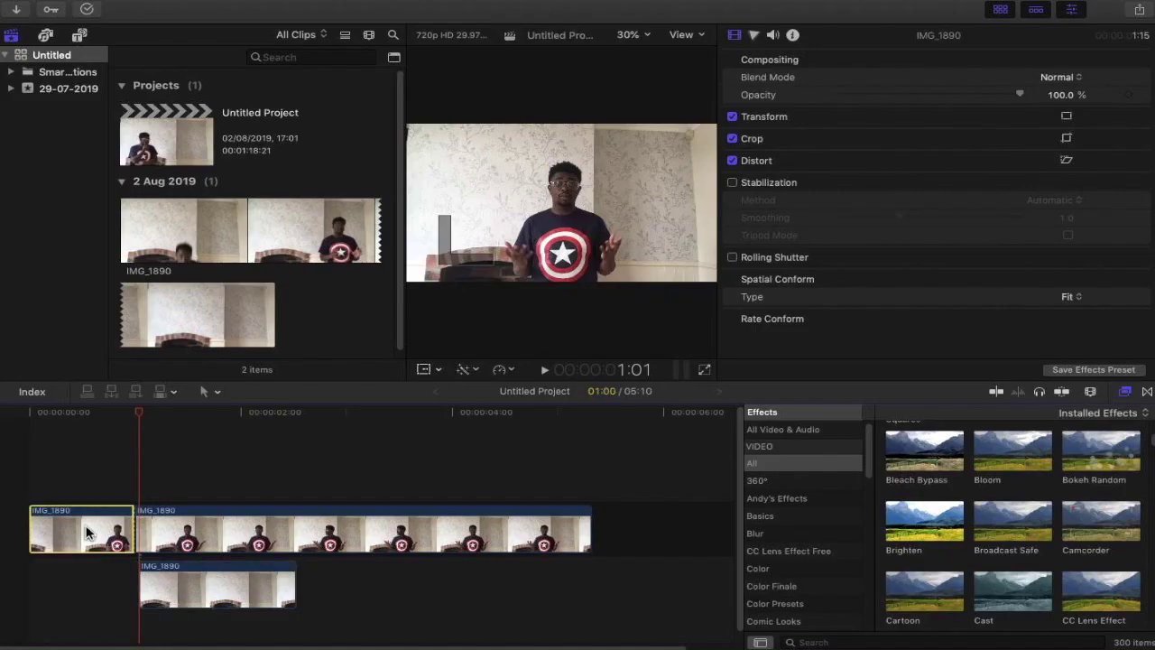
key(Delete)
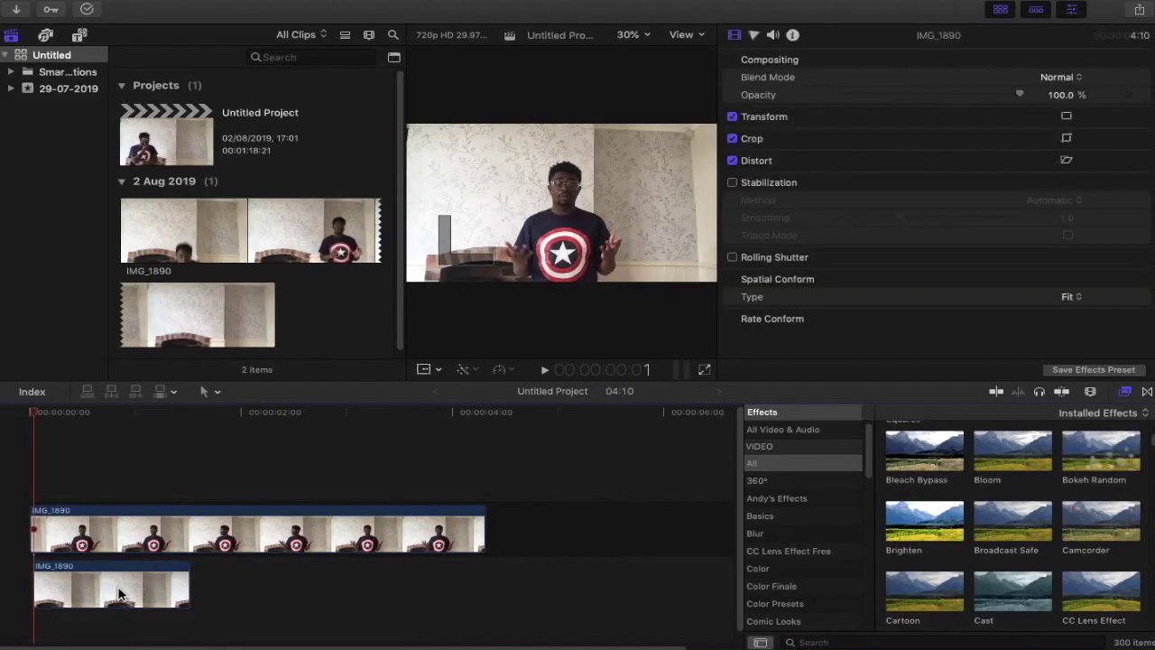
click(118, 591)
drag(117, 591, 106, 589)
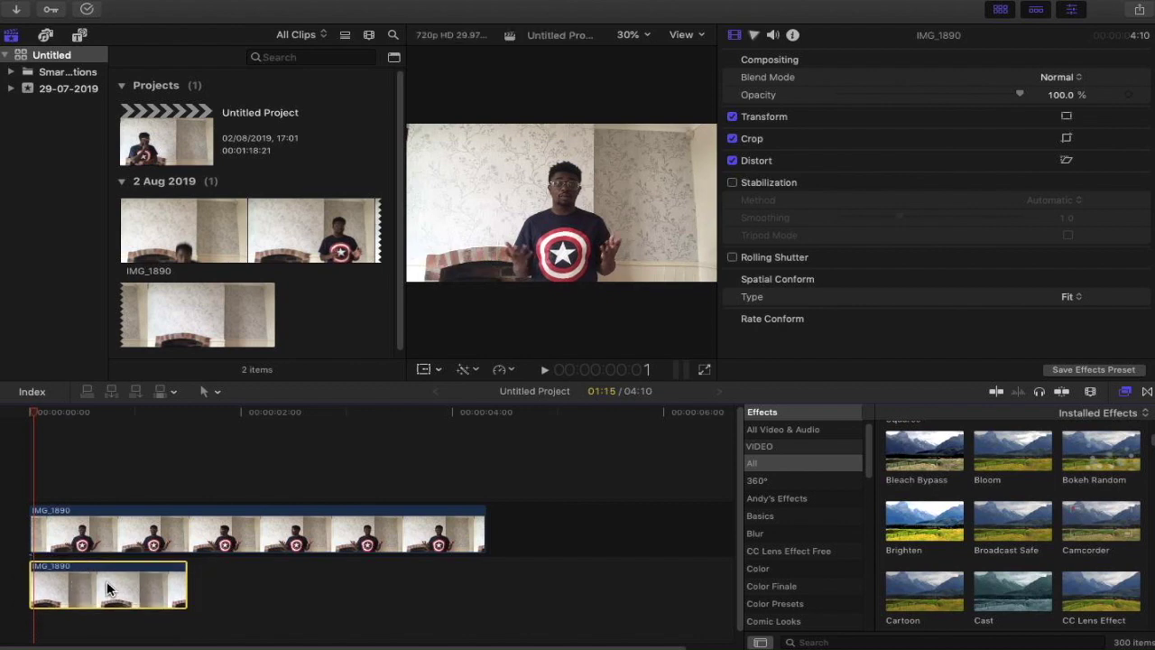
click(168, 582)
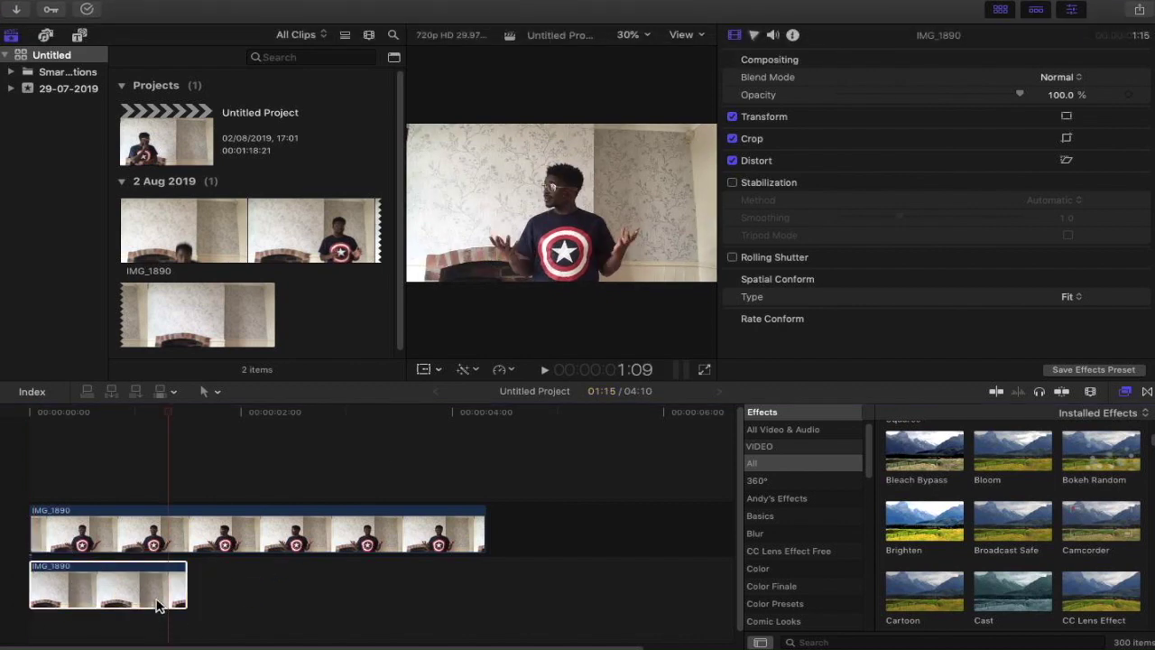
click(82, 40)
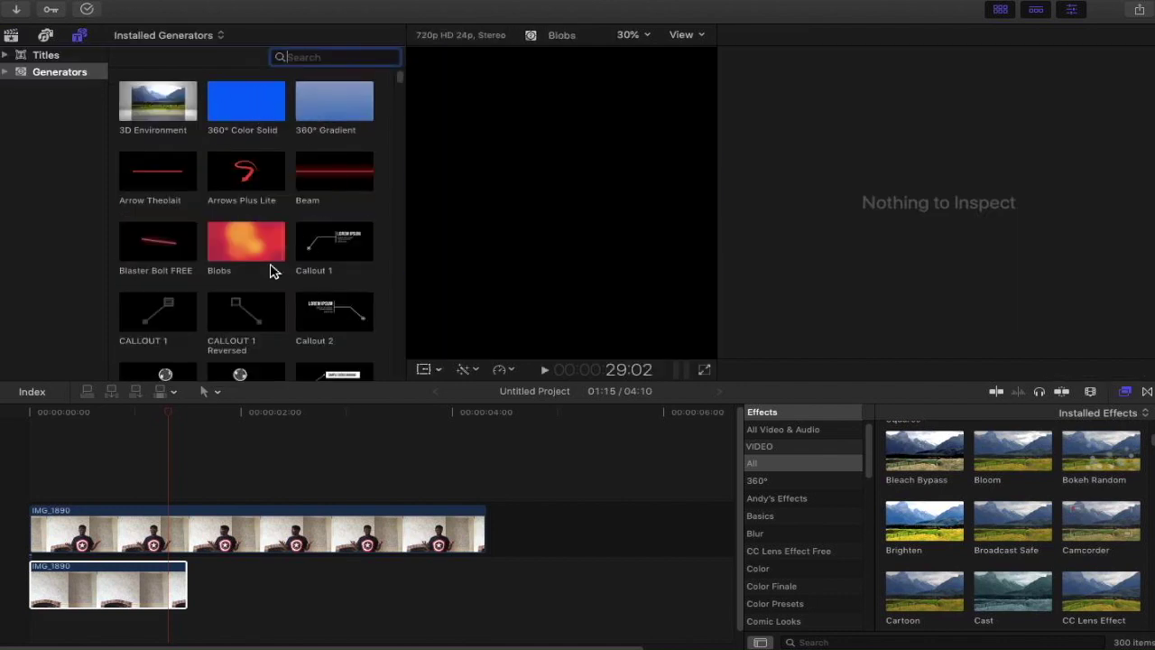
- Search generators for 'im' and add the iMovie generator at the start of the storyline
scroll(271, 265, down, 10)
scroll(270, 265, down, 3)
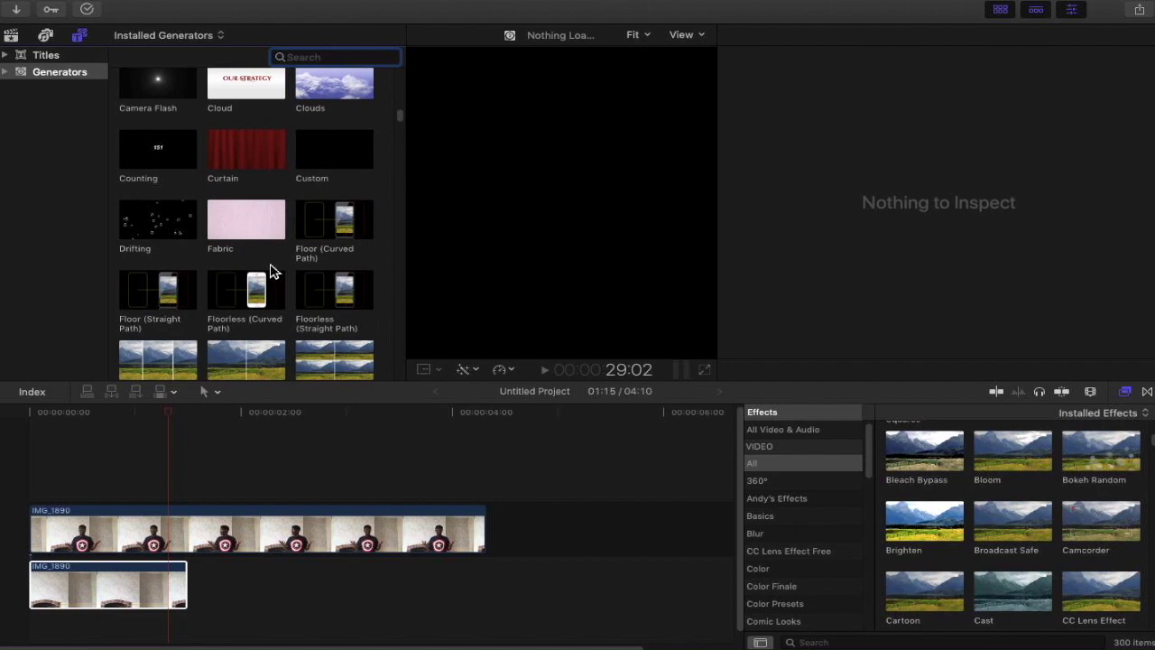
scroll(271, 265, up, 10)
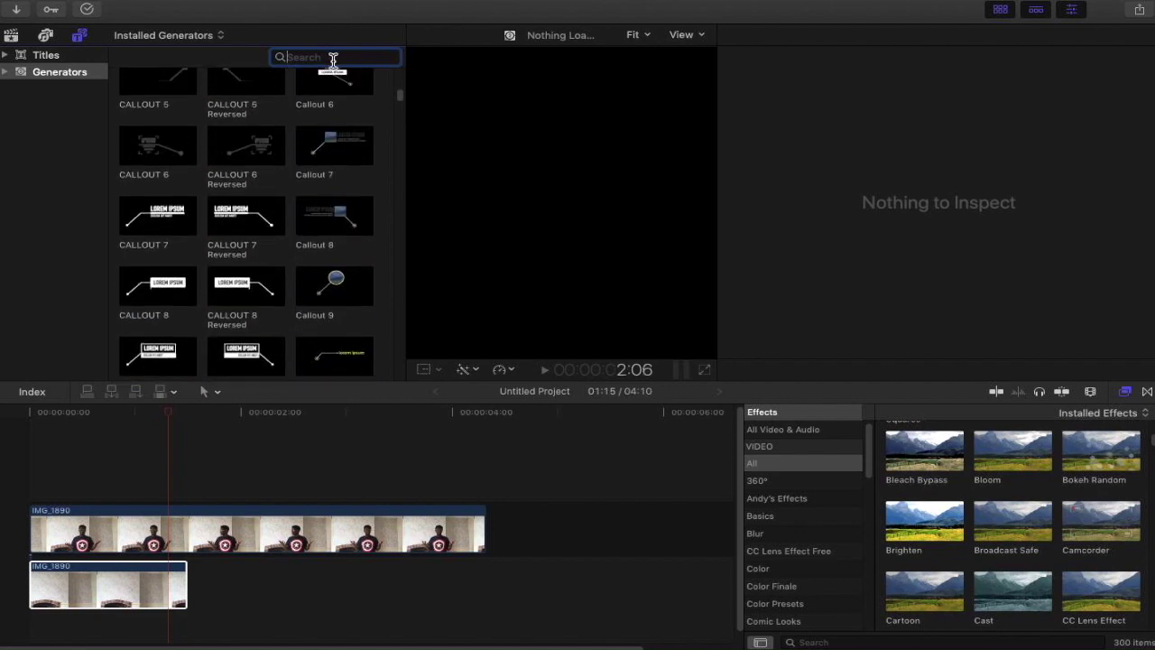
text(imo)
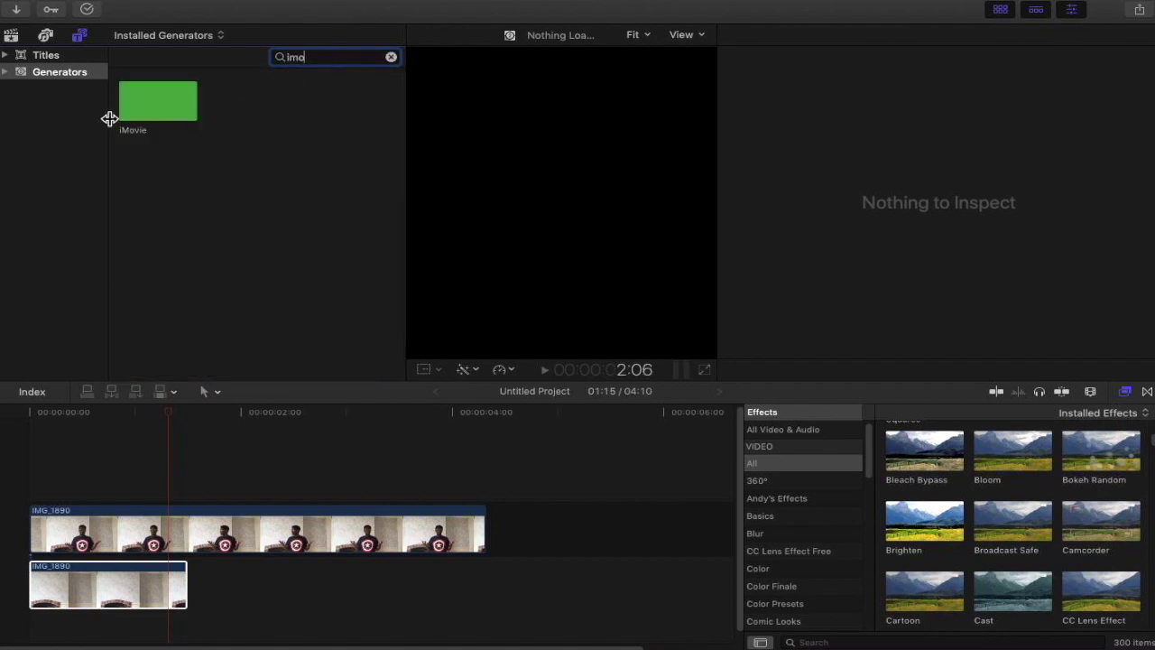
drag(140, 107, 30, 527)
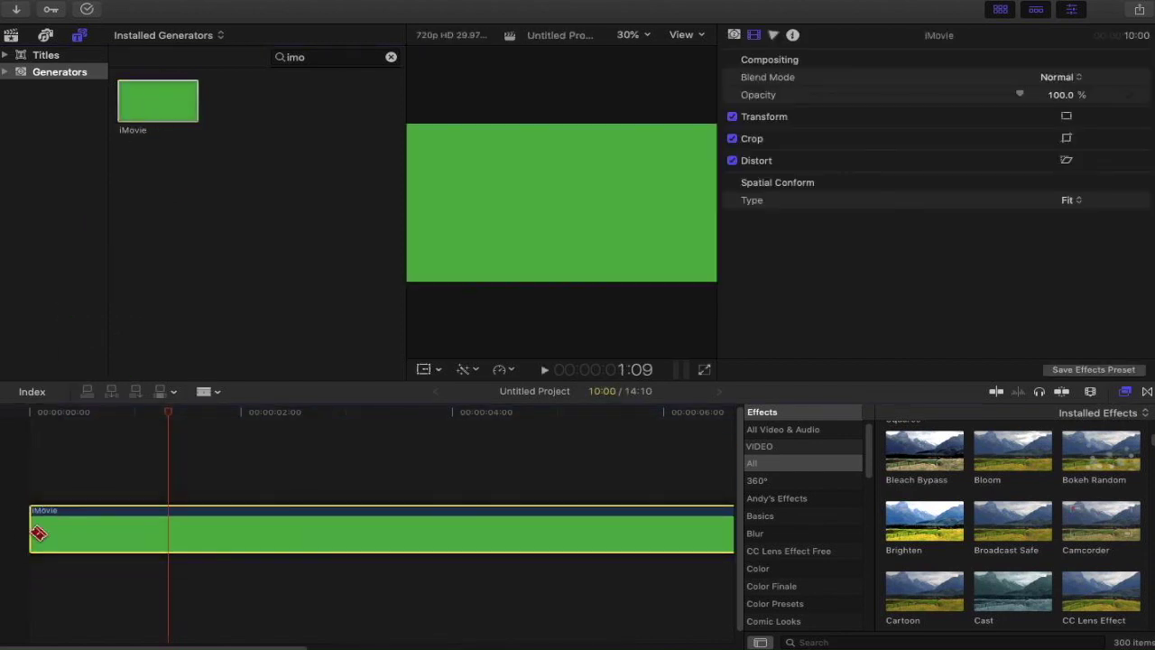
- Blade the green iMovie generator about one second in
click(180, 531)
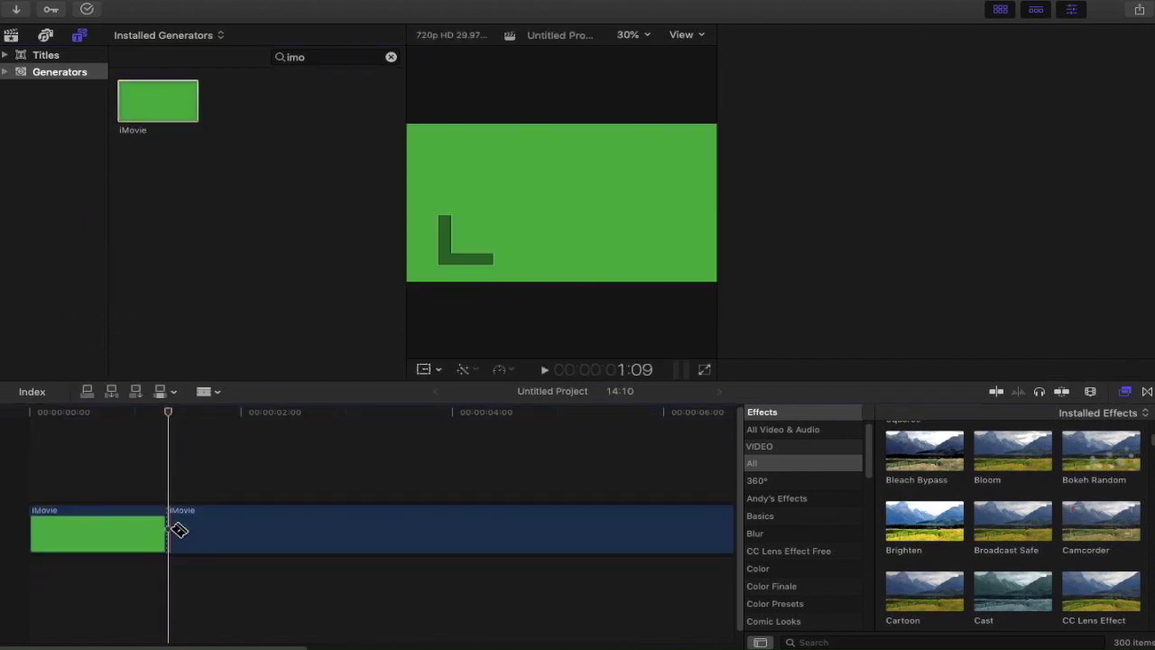
key(a)
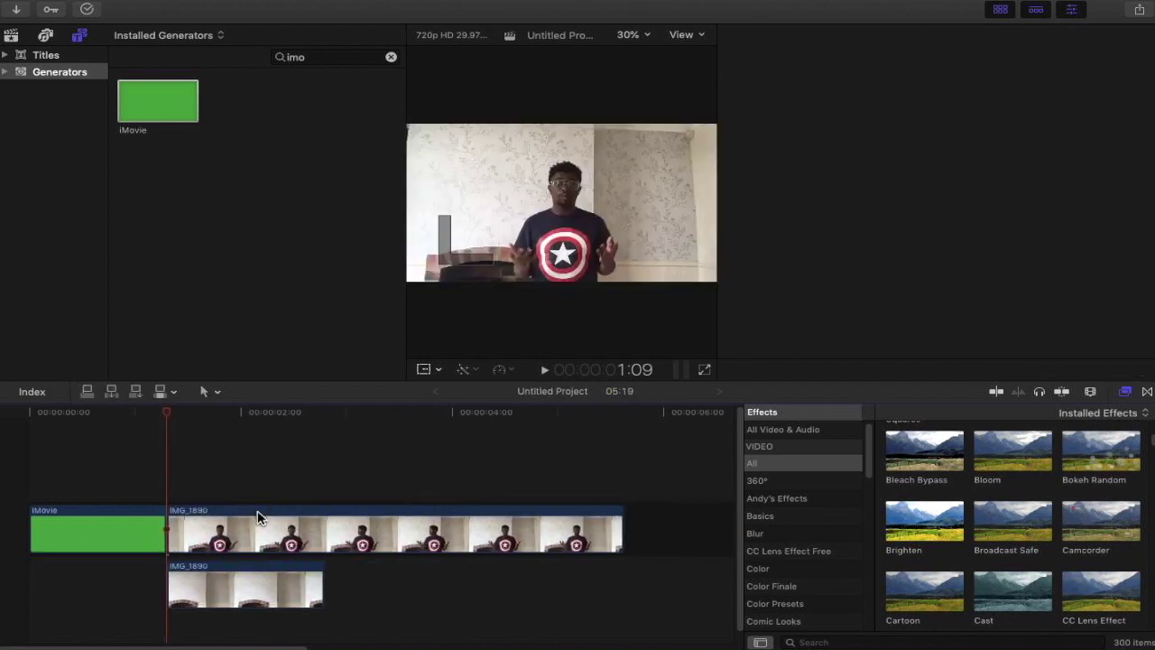
drag(258, 509, 103, 480)
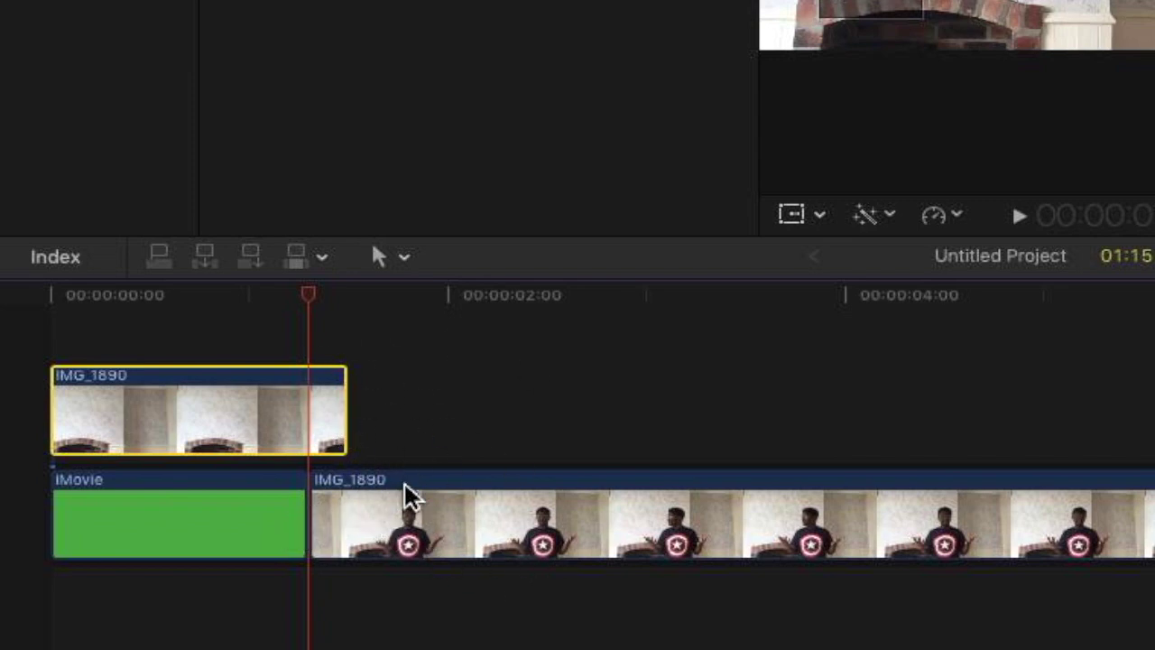
- Trim the edit between the iMovie generator and the presenter clip by a couple of frames
click(332, 298)
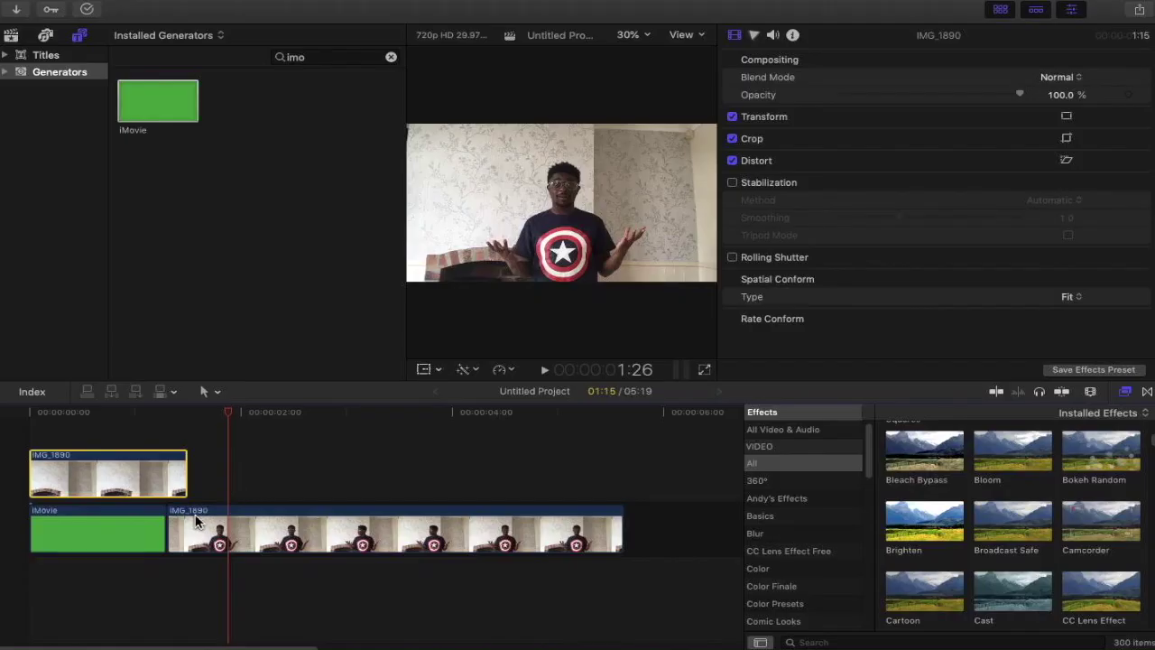
drag(162, 532, 175, 527)
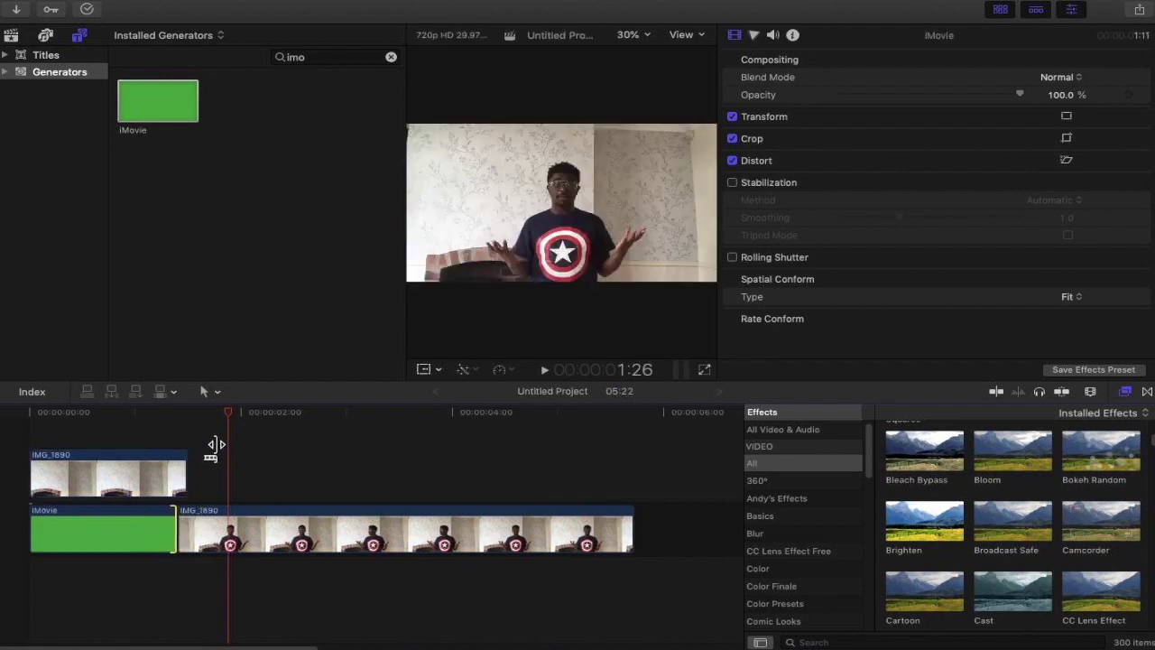
mouse_move(214, 418)
mouse_down()
mouse_move(167, 421)
mouse_move(201, 425)
mouse_up()
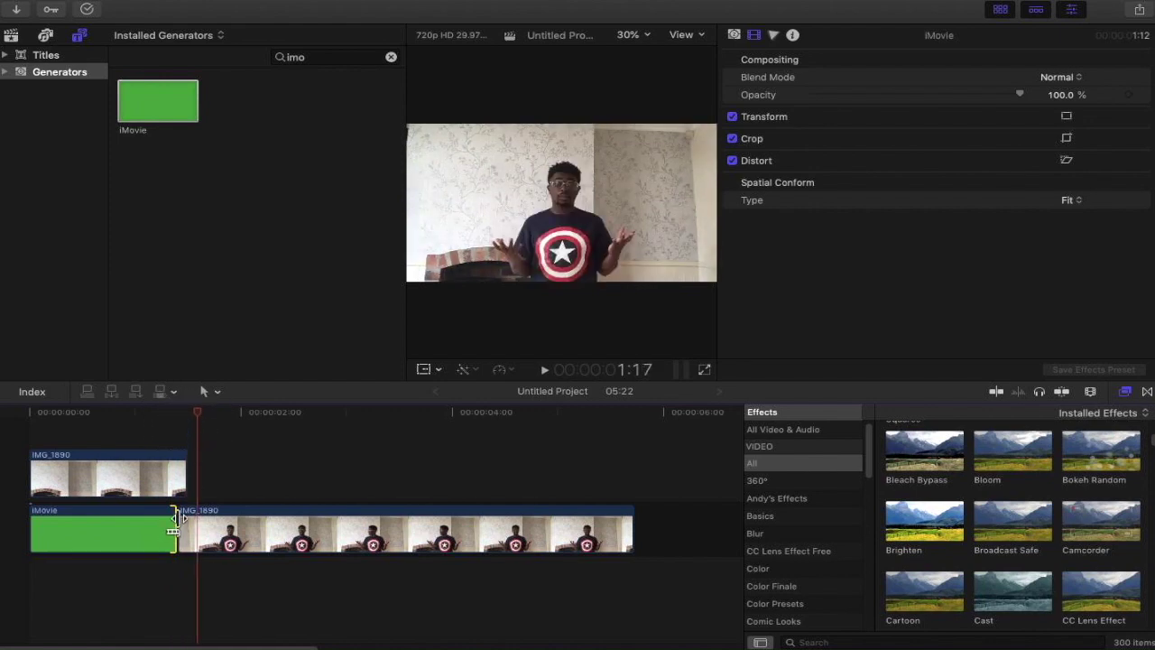
drag(175, 521, 179, 522)
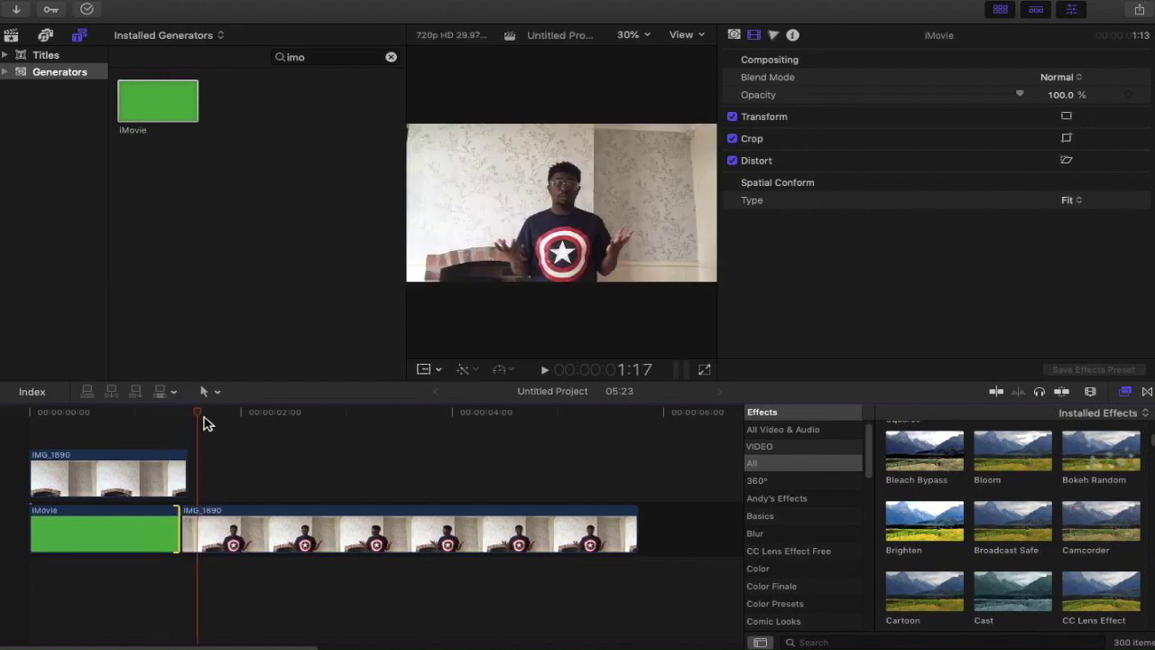
mouse_move(201, 411)
mouse_down()
mouse_move(181, 417)
mouse_move(198, 420)
mouse_up()
- Zoom in, push the cut one frame later, and scrub across it to check
key(super+equal)
key(super+equal)
key(super+equal)
key(super+equal)
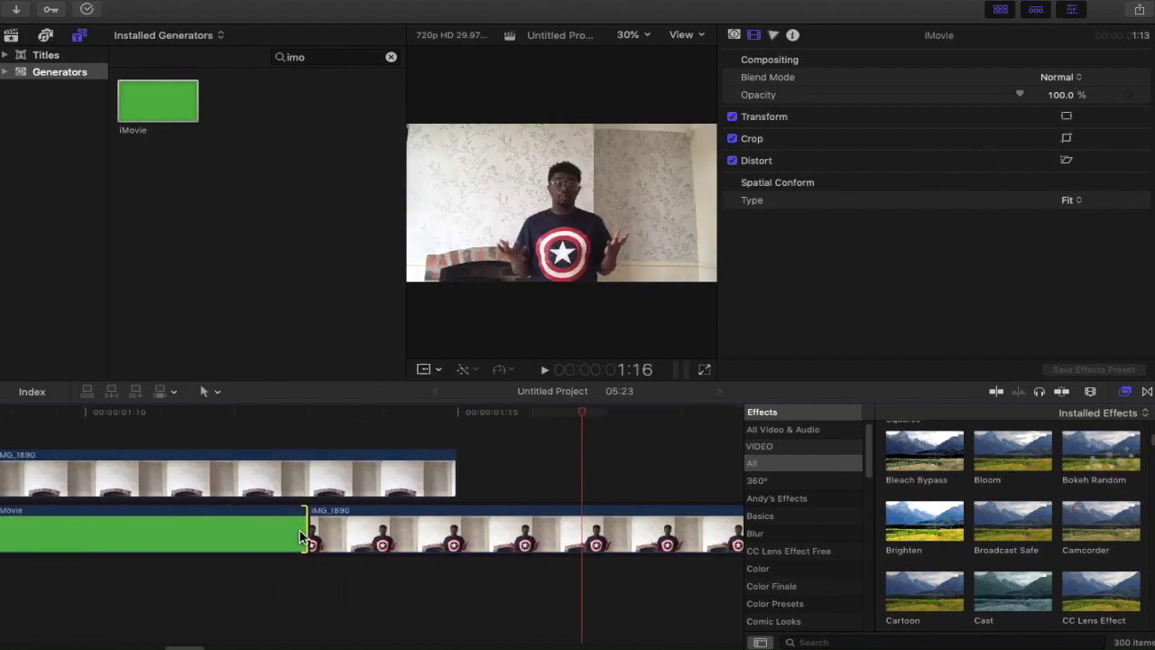
drag(304, 532, 412, 532)
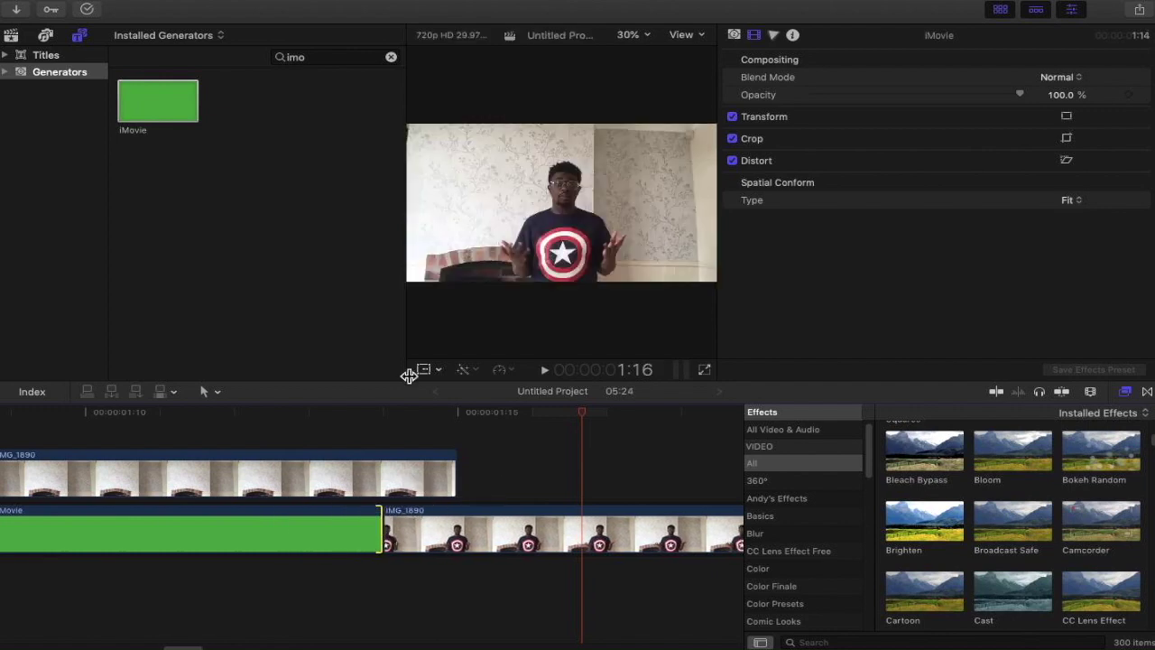
click(369, 414)
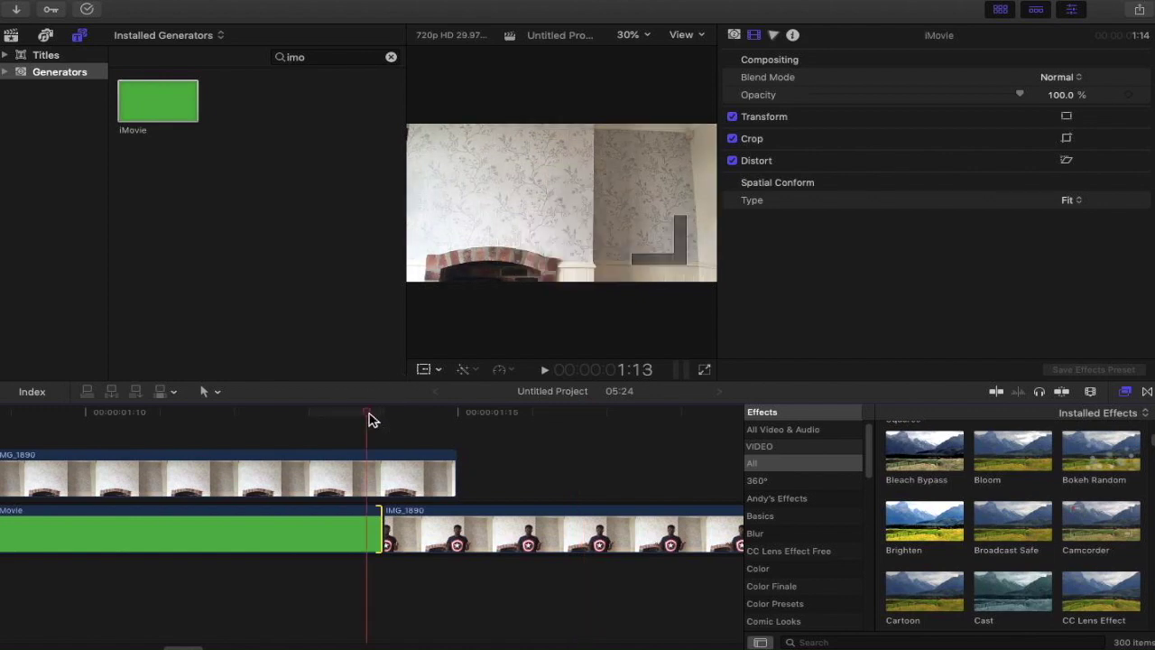
drag(372, 418, 439, 430)
- Match Color on the presenter IMG_1890 clip using an empty-room frame as reference
key(c)
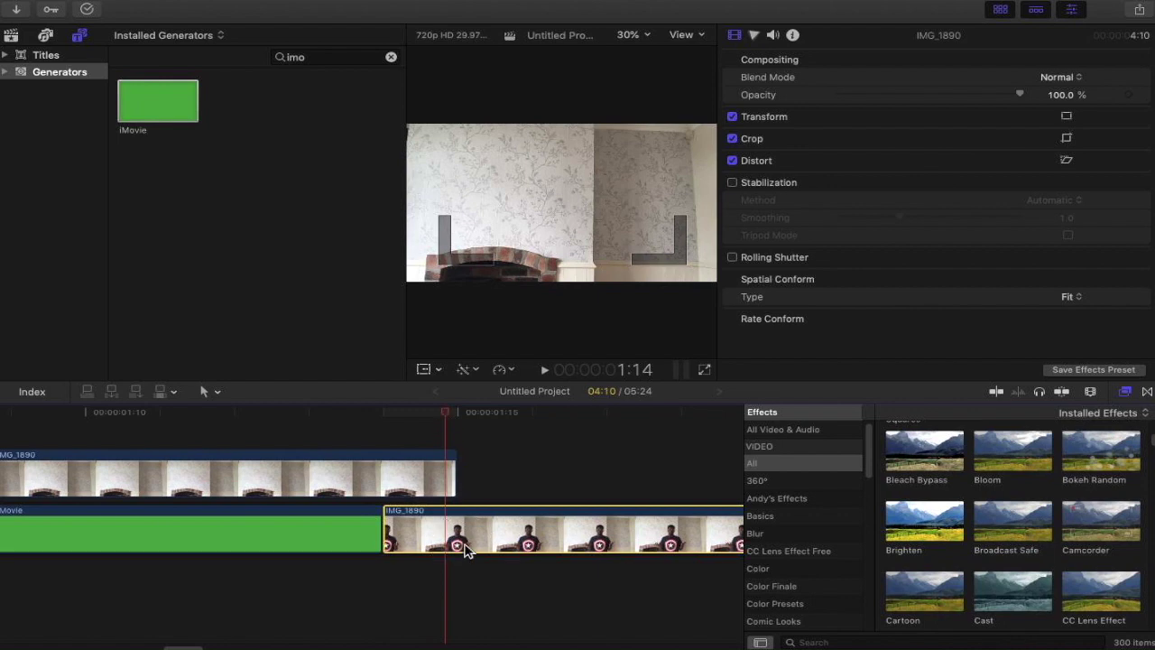
mouse_move(386, 5)
click(323, 4)
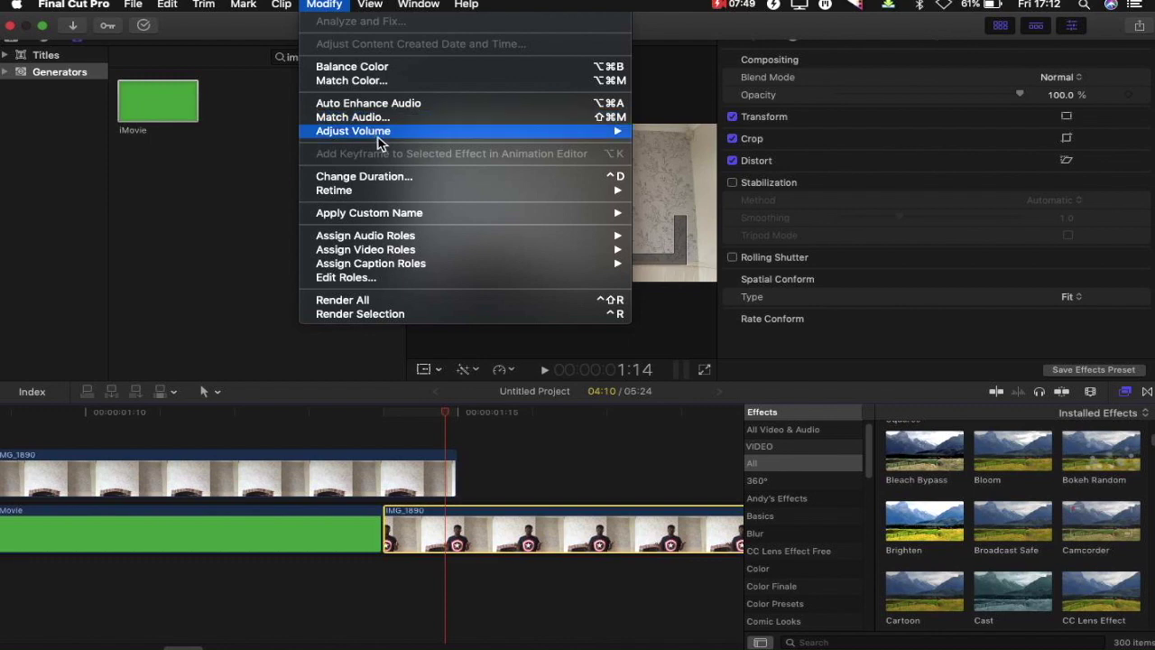
click(371, 82)
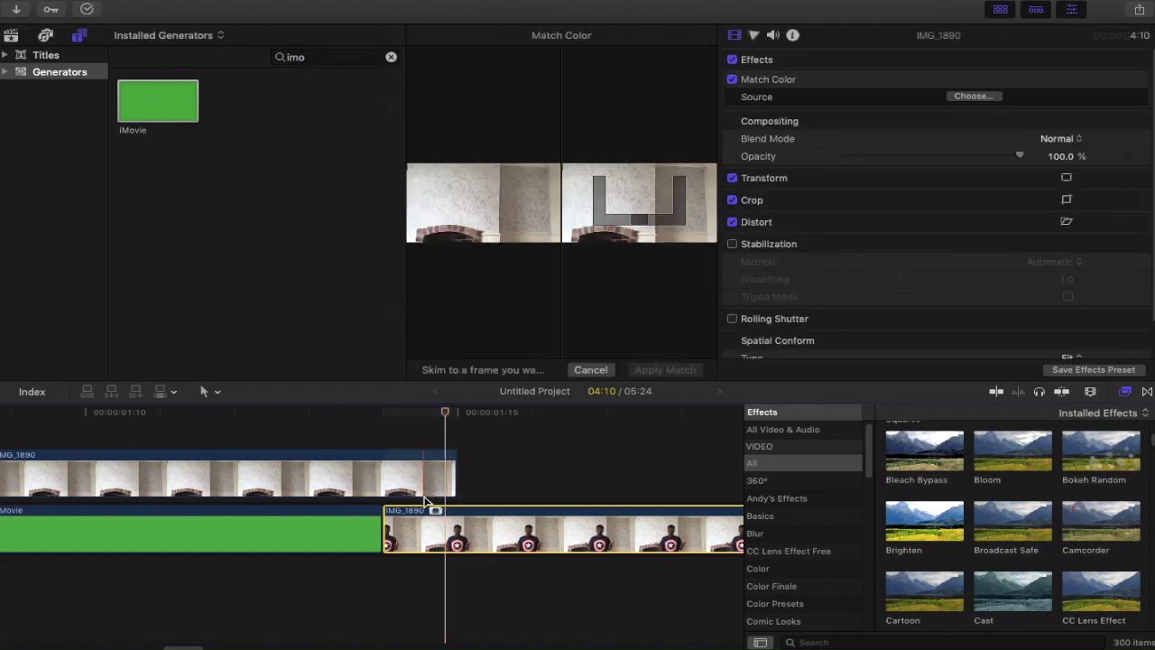
click(416, 528)
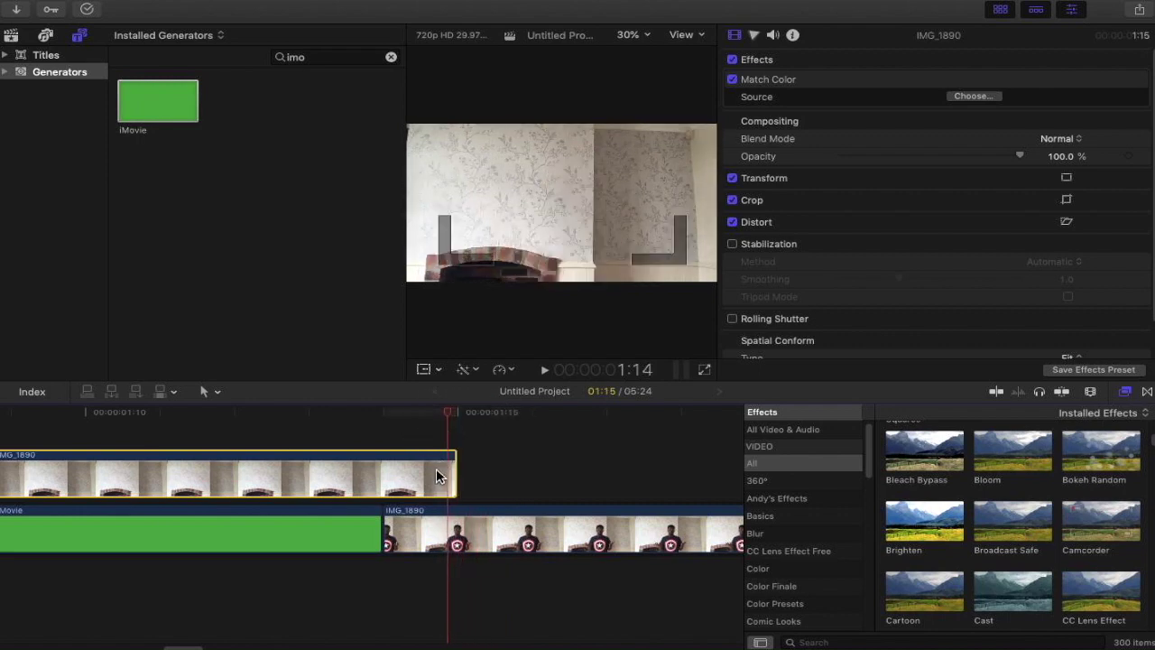
- Raise the empty-room clip's Color Board highlights exposure to 19%, then show dissolve transitions
click(755, 36)
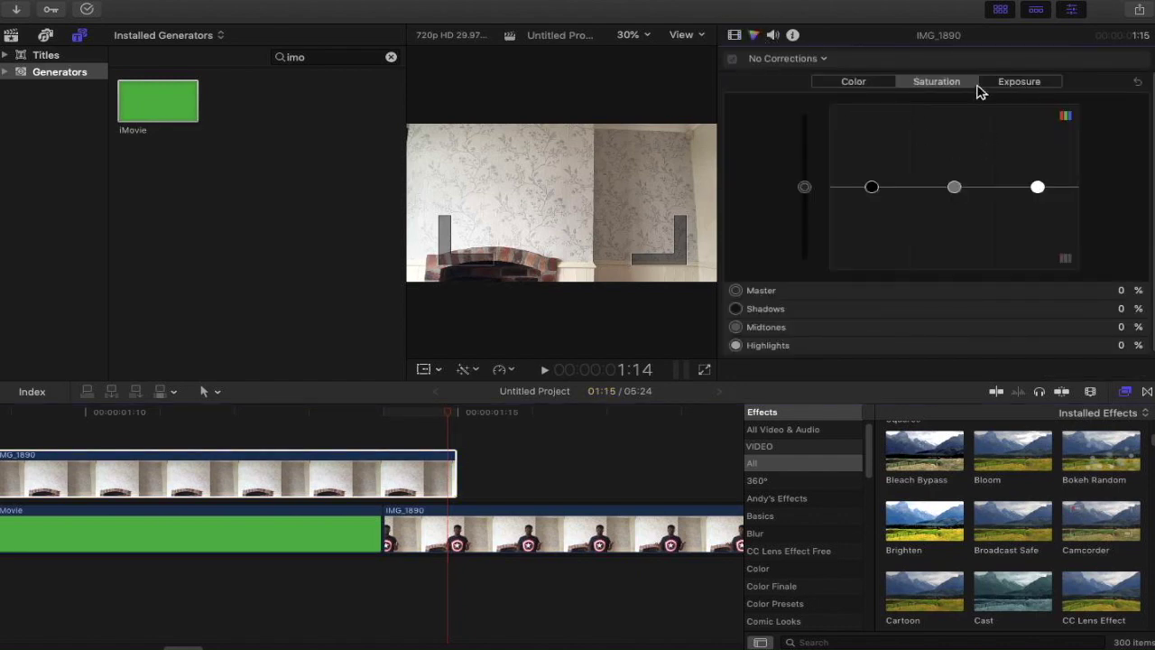
click(1020, 83)
drag(1042, 192, 1040, 177)
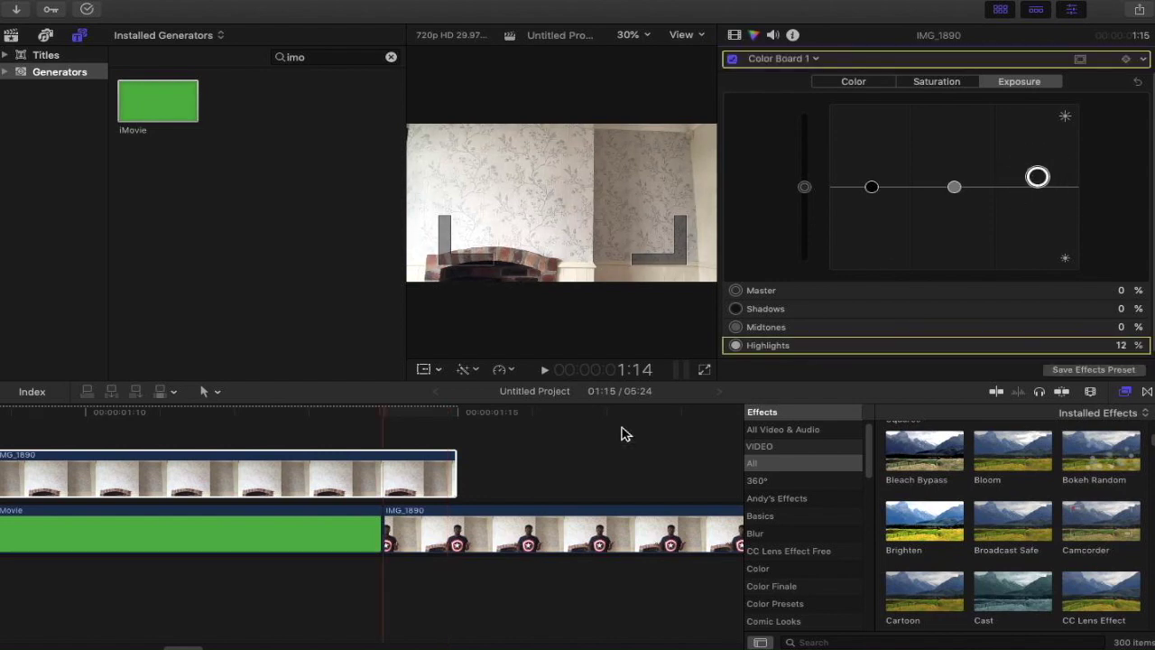
click(400, 428)
click(1147, 391)
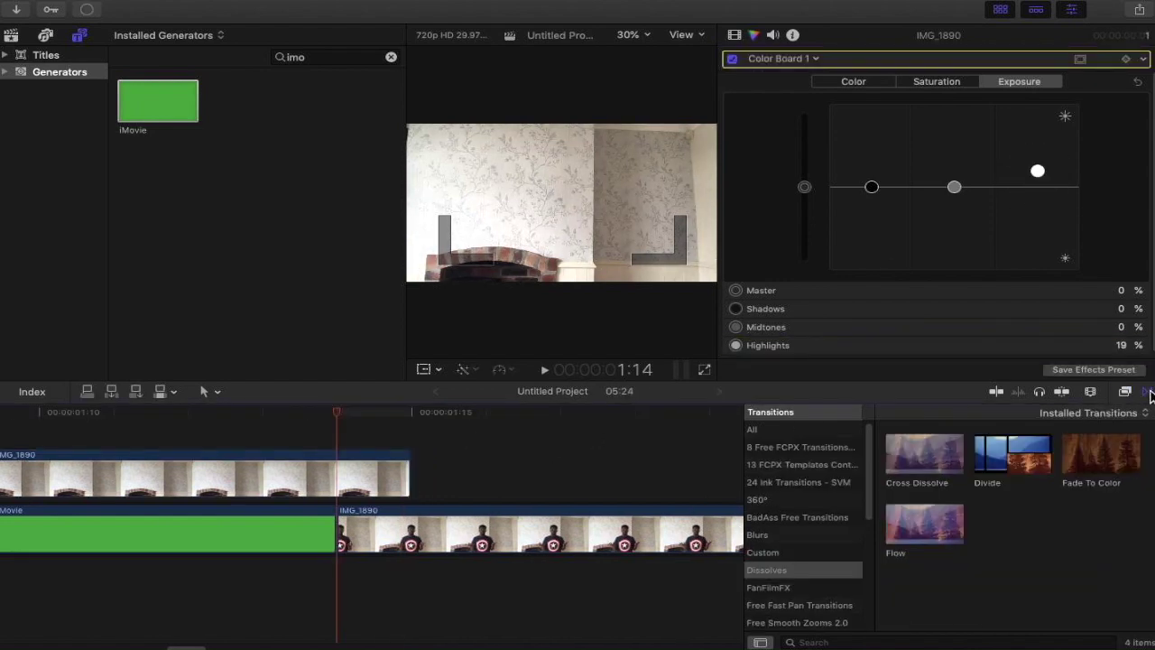
- Add a Cross Dissolve at the end of the empty-room clip and trim its end under it
drag(938, 456, 392, 466)
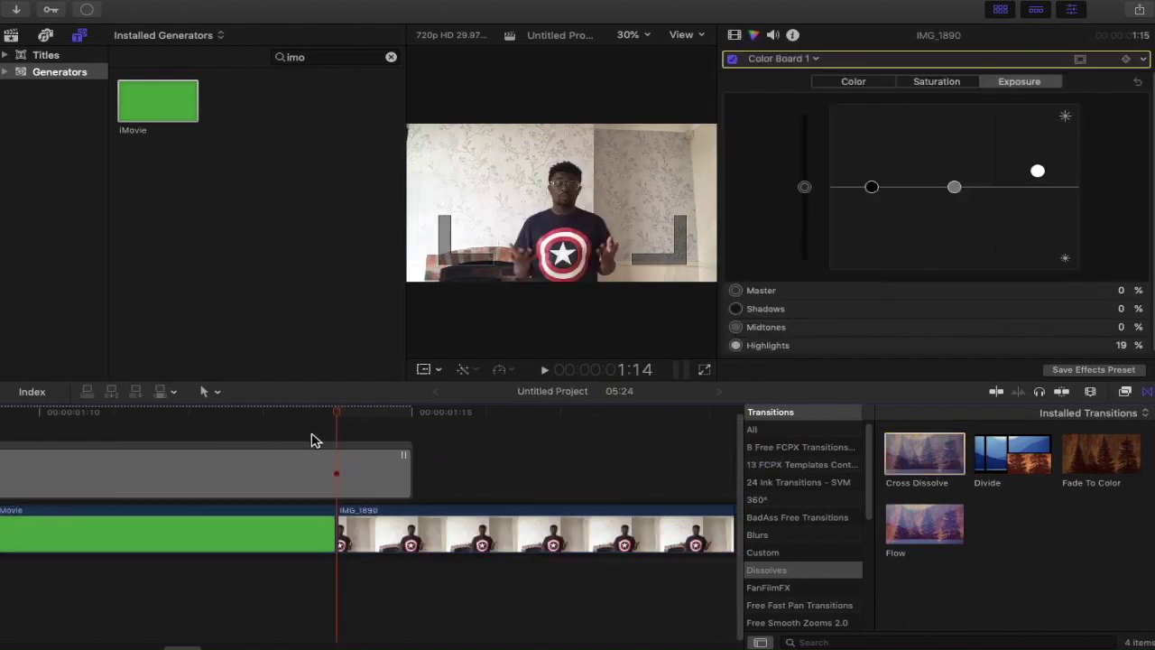
click(280, 430)
scroll(279, 429, left, 10)
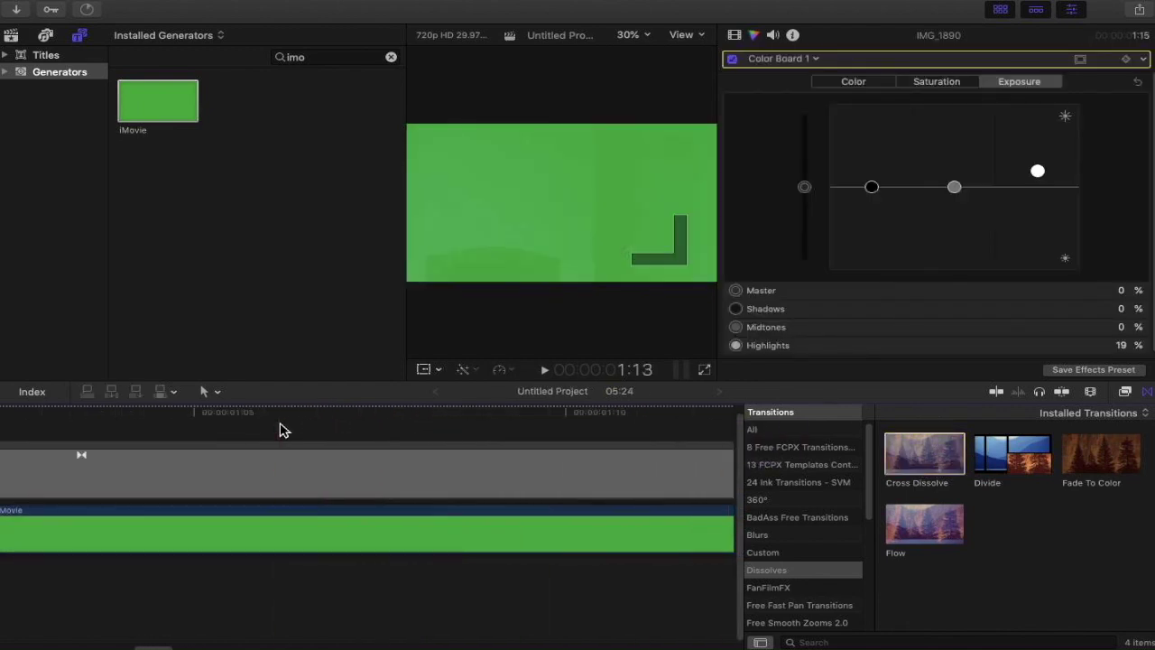
key(super+minus)
key(super+minus)
key(super+minus)
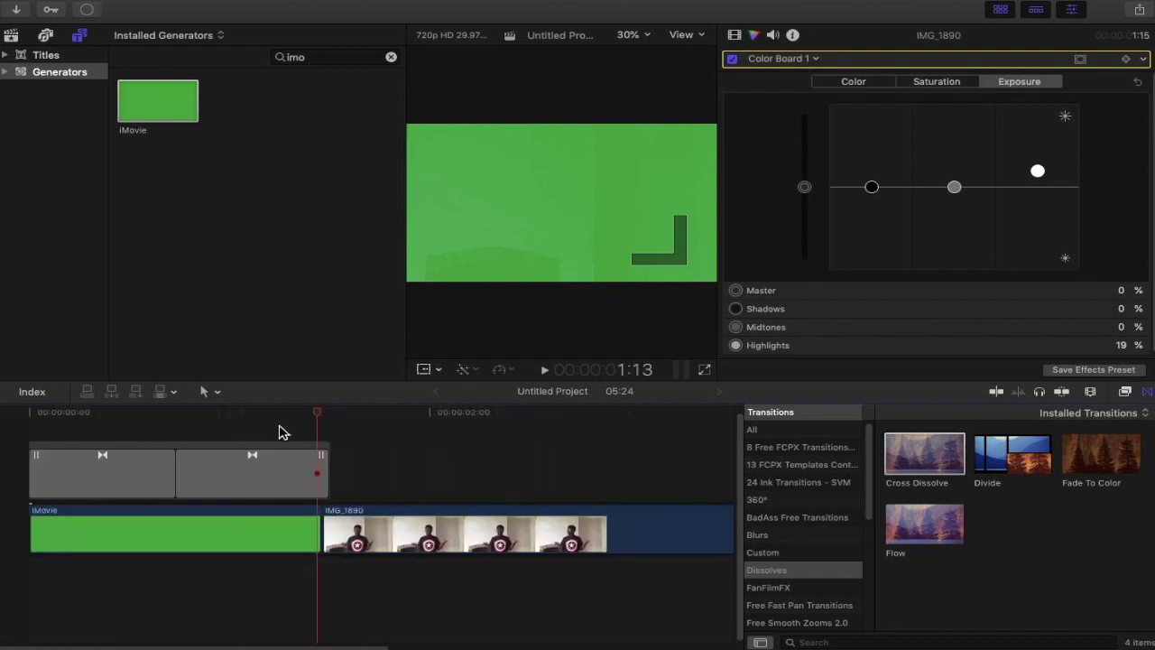
drag(187, 463, 320, 475)
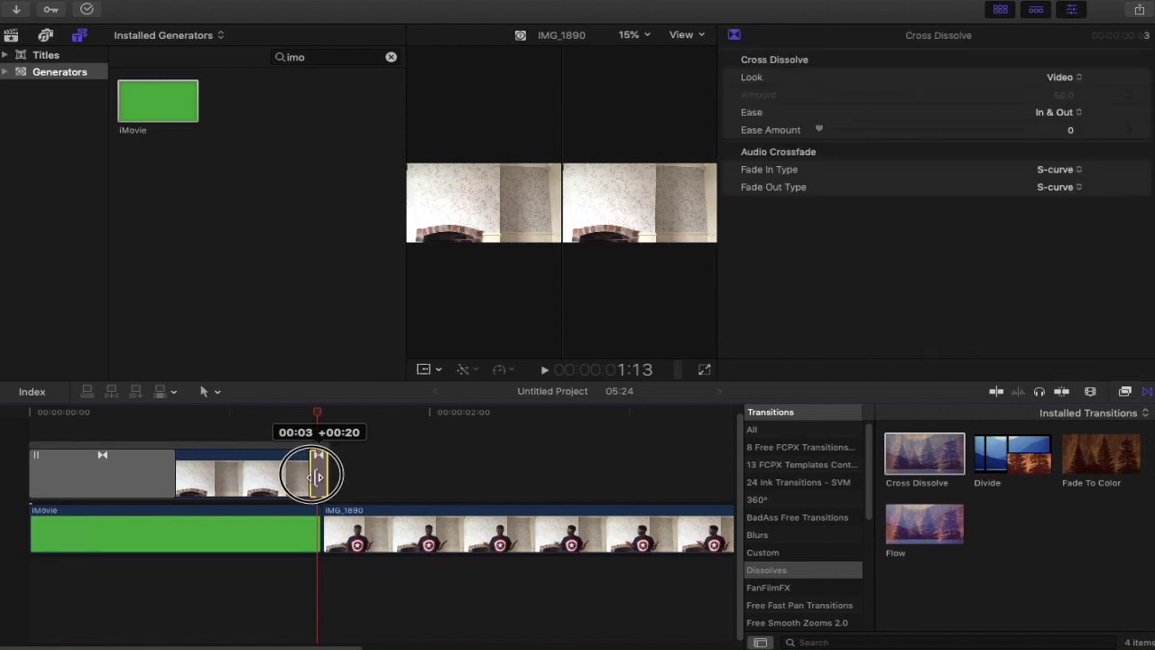
click(174, 485)
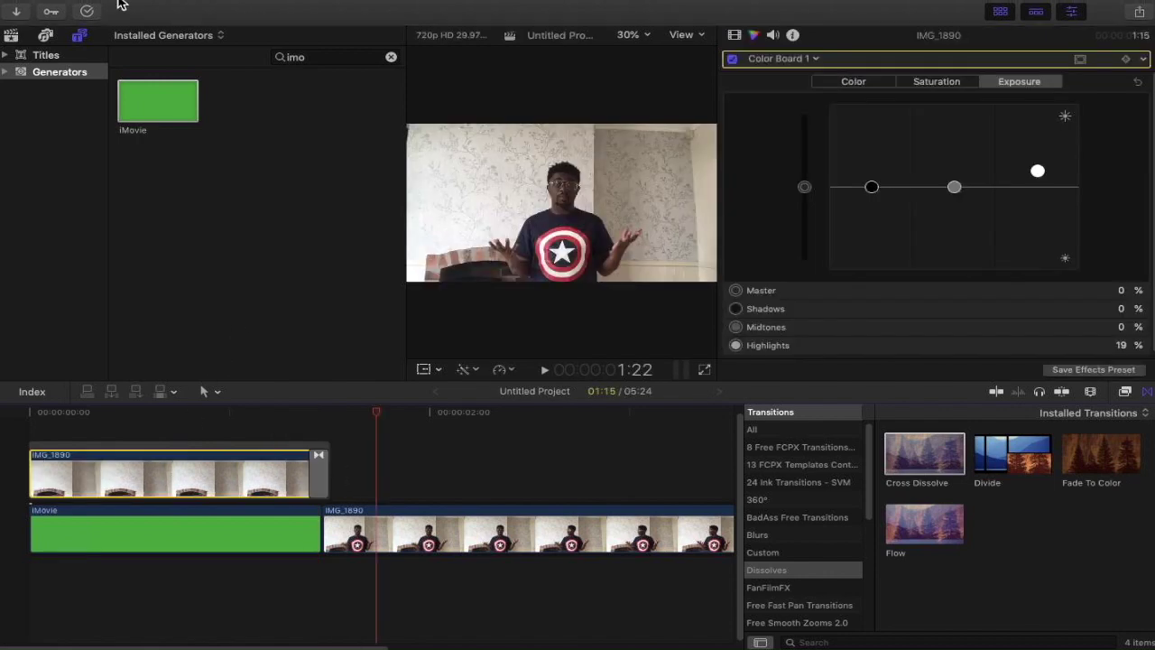
- Copy the empty-room clip and place the pasted copy beneath the generator at the timeline start
click(167, 4)
click(193, 76)
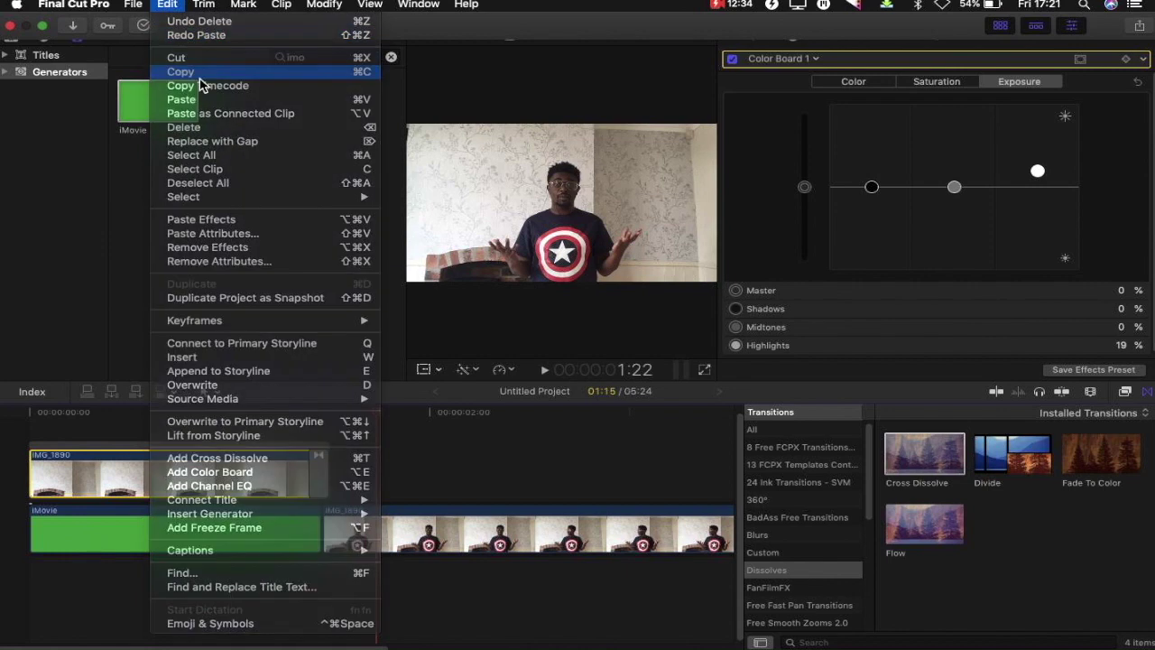
click(388, 475)
key(alt+v)
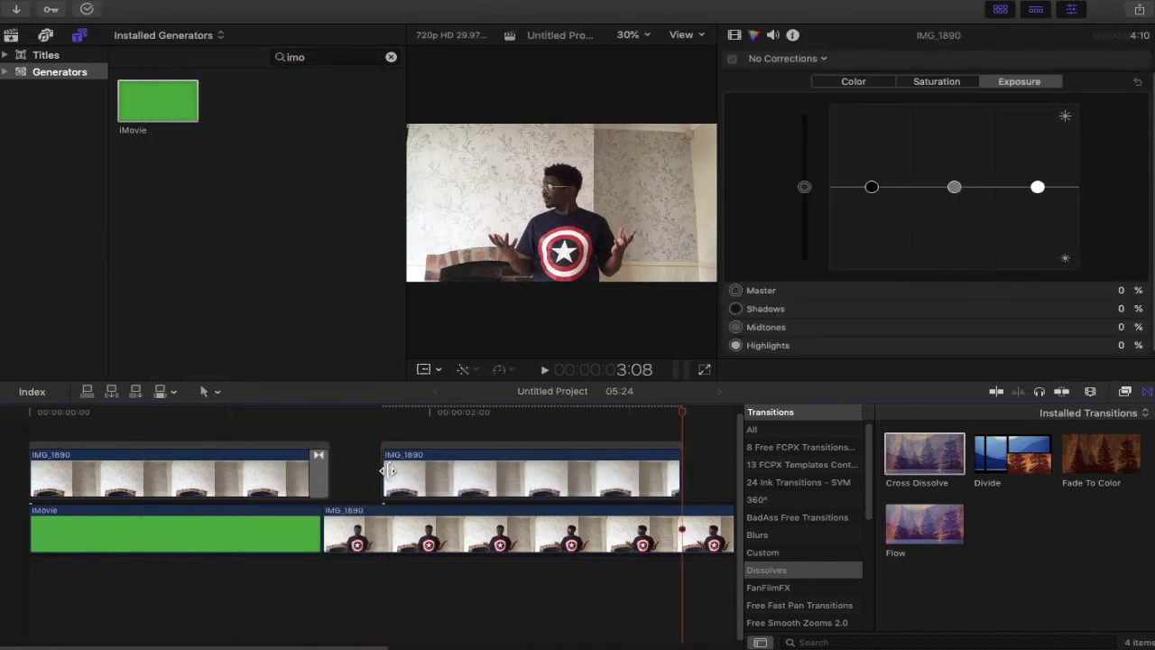
drag(449, 471, 14, 578)
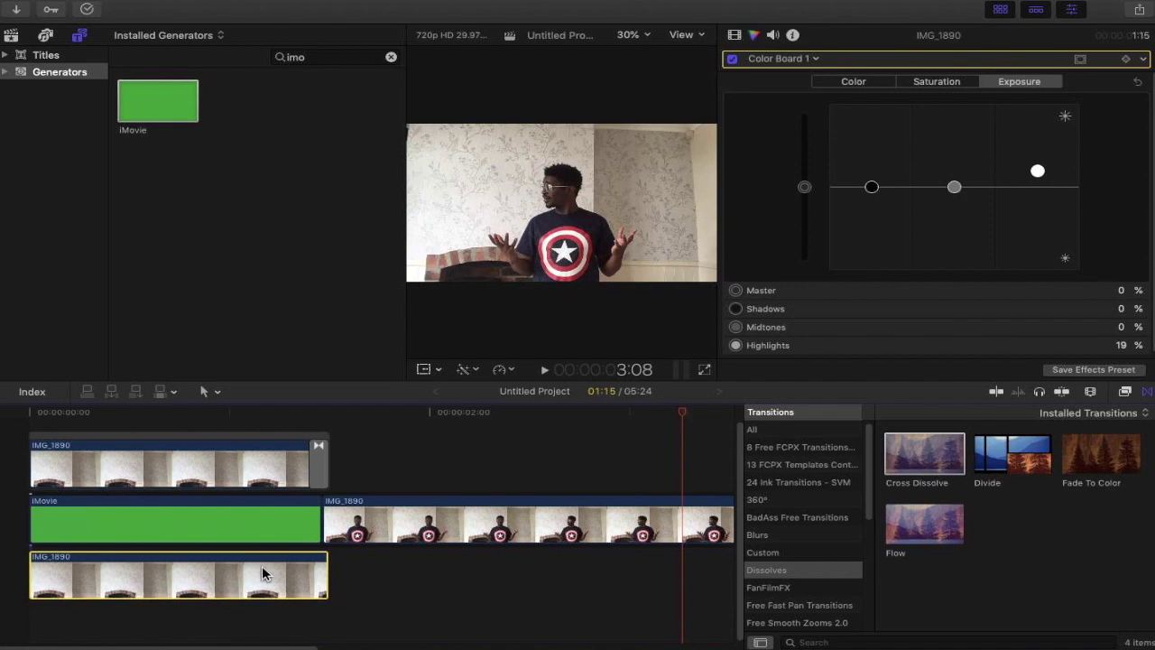
click(171, 525)
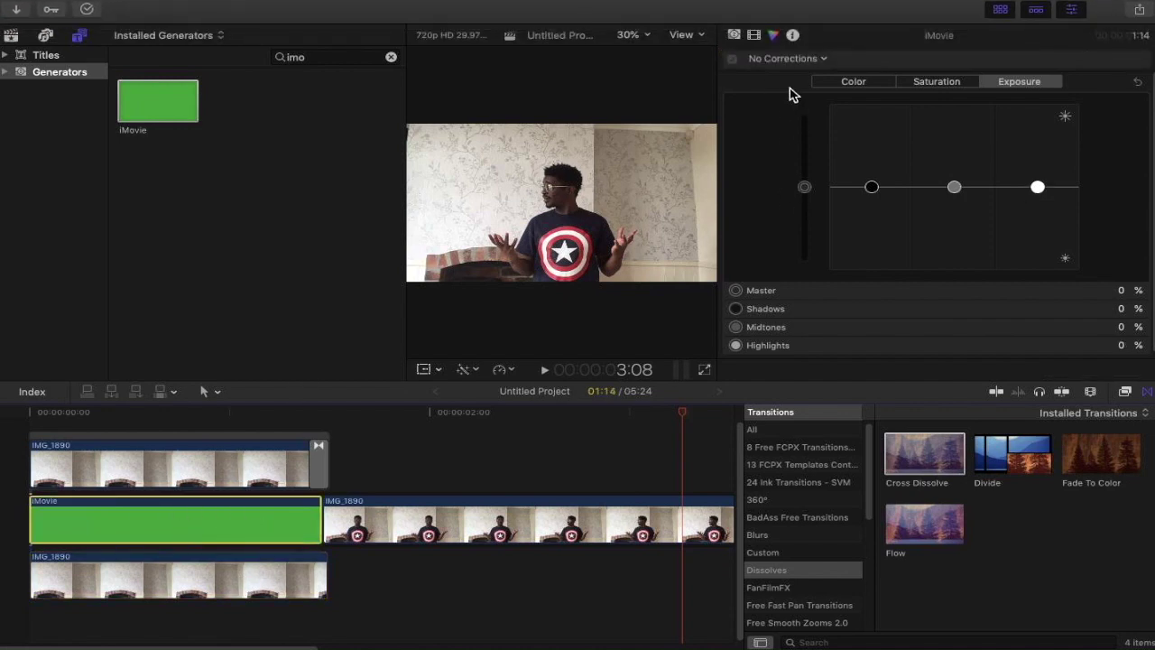
click(754, 35)
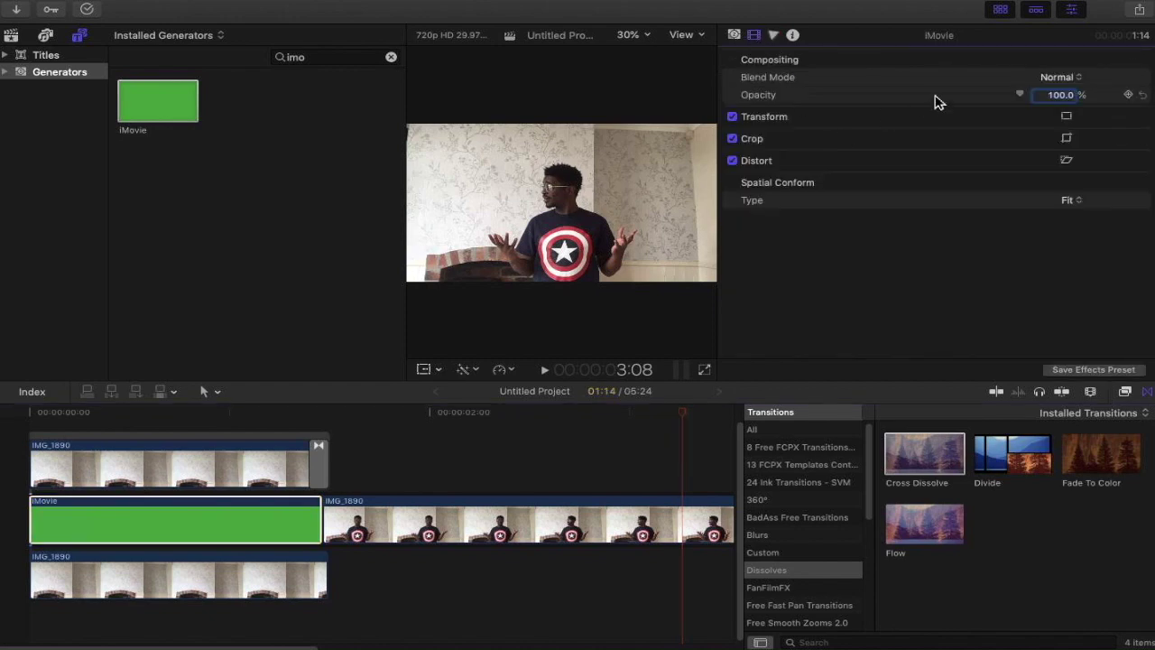
drag(1025, 98, 501, 109)
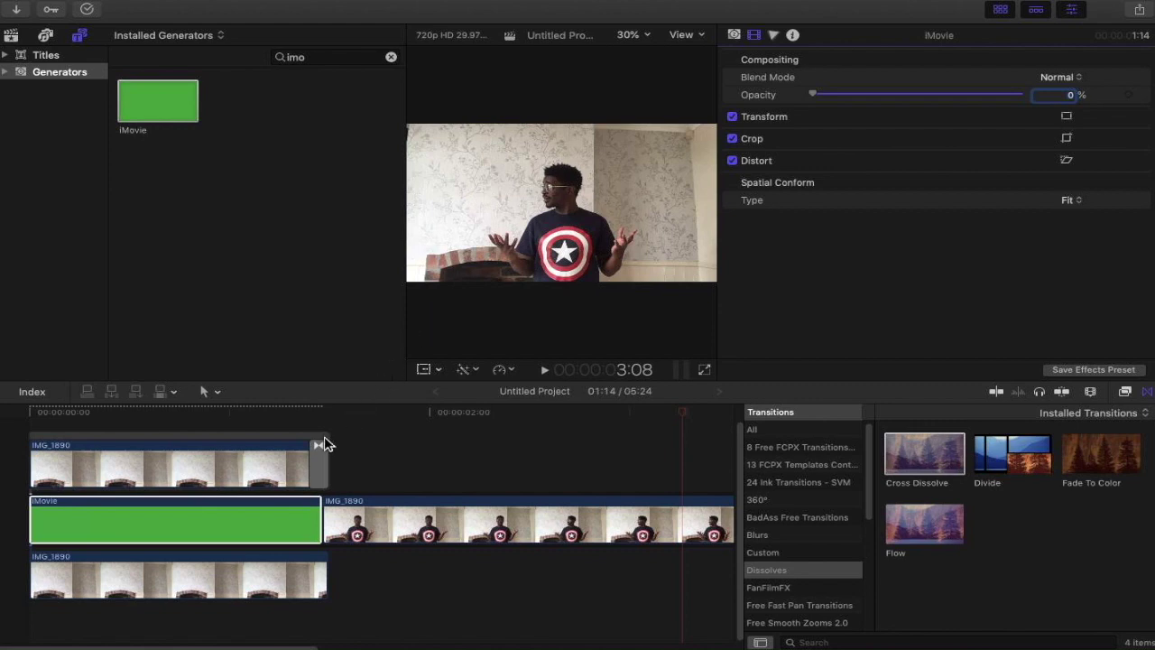
click(300, 421)
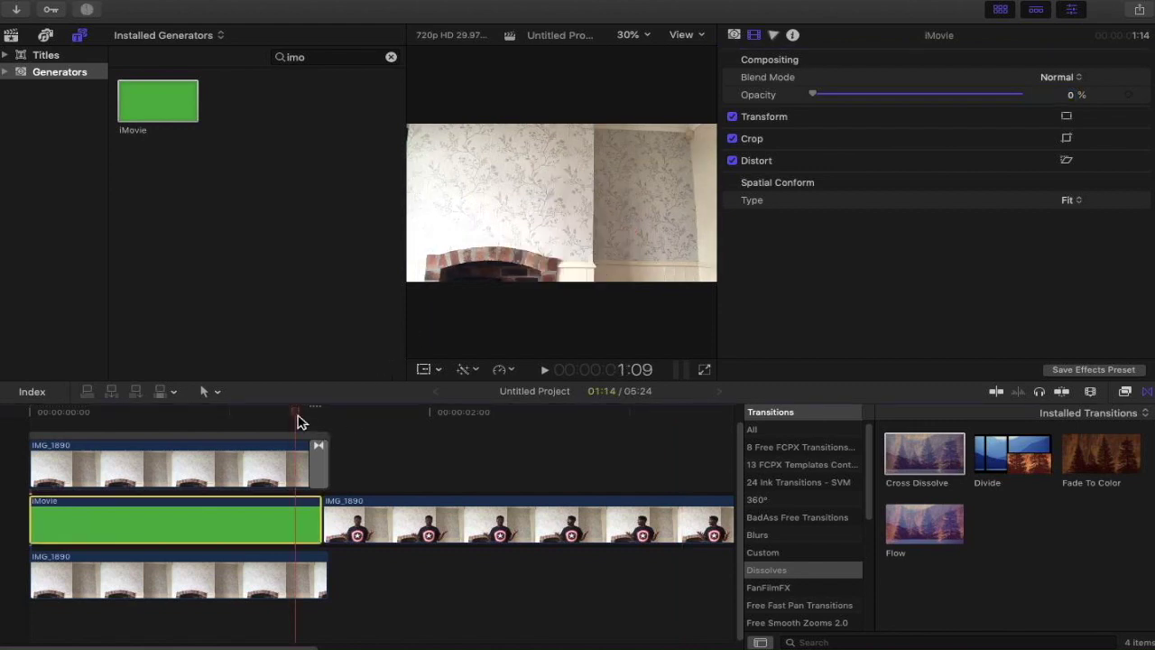
key(space)
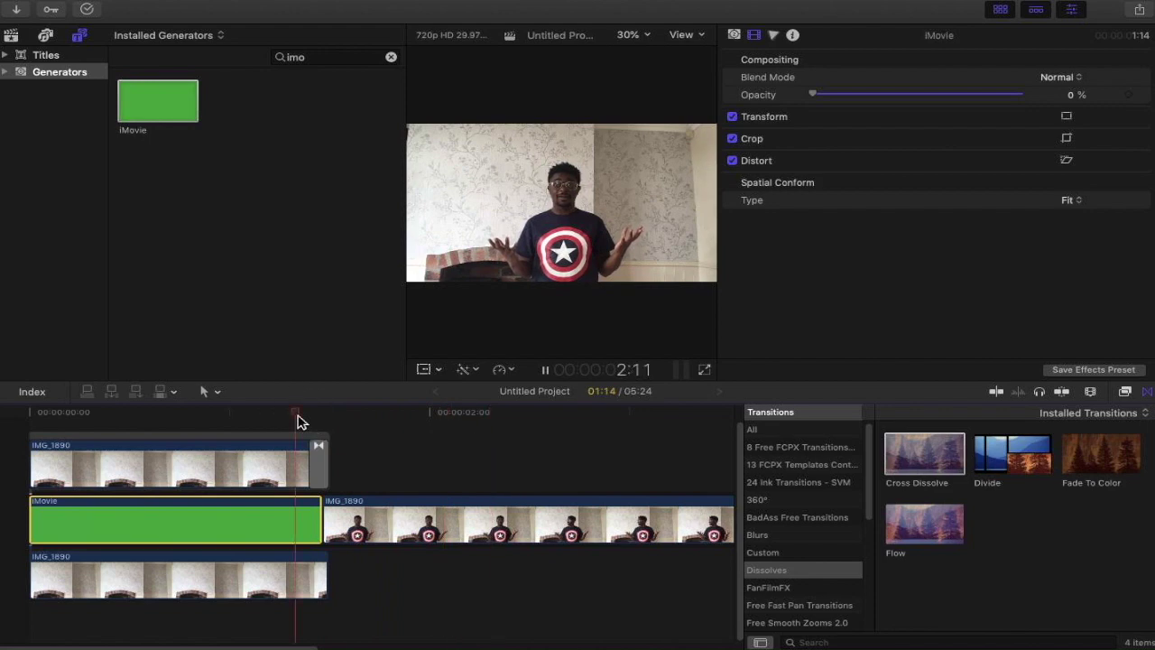
click(300, 421)
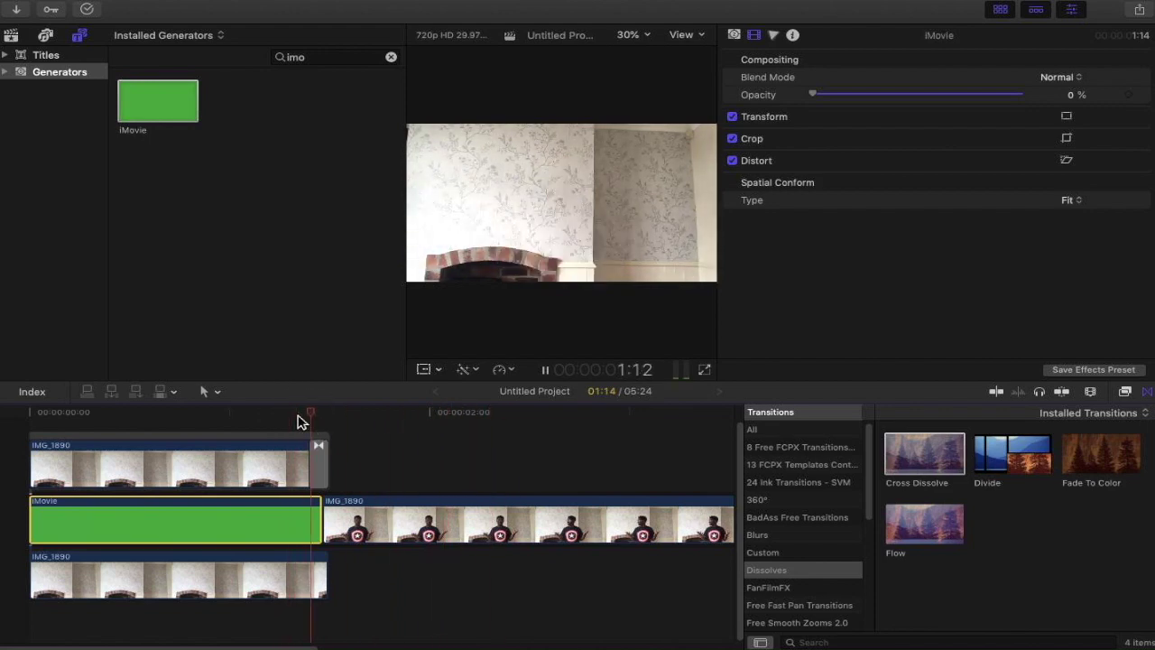
click(131, 425)
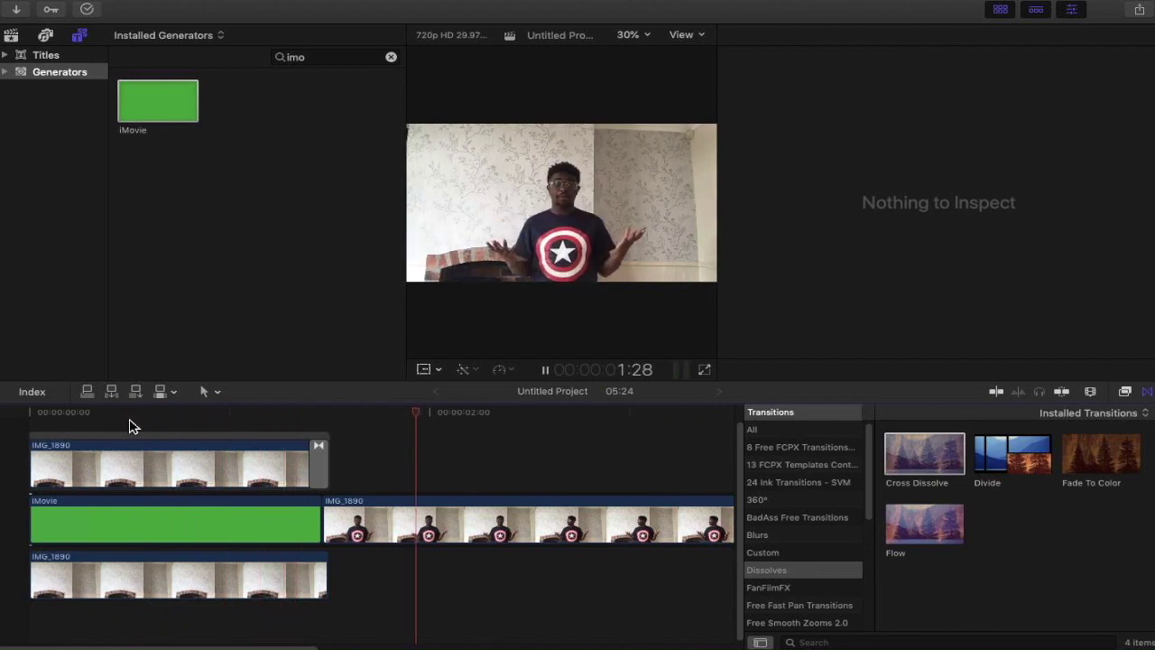
key(space)
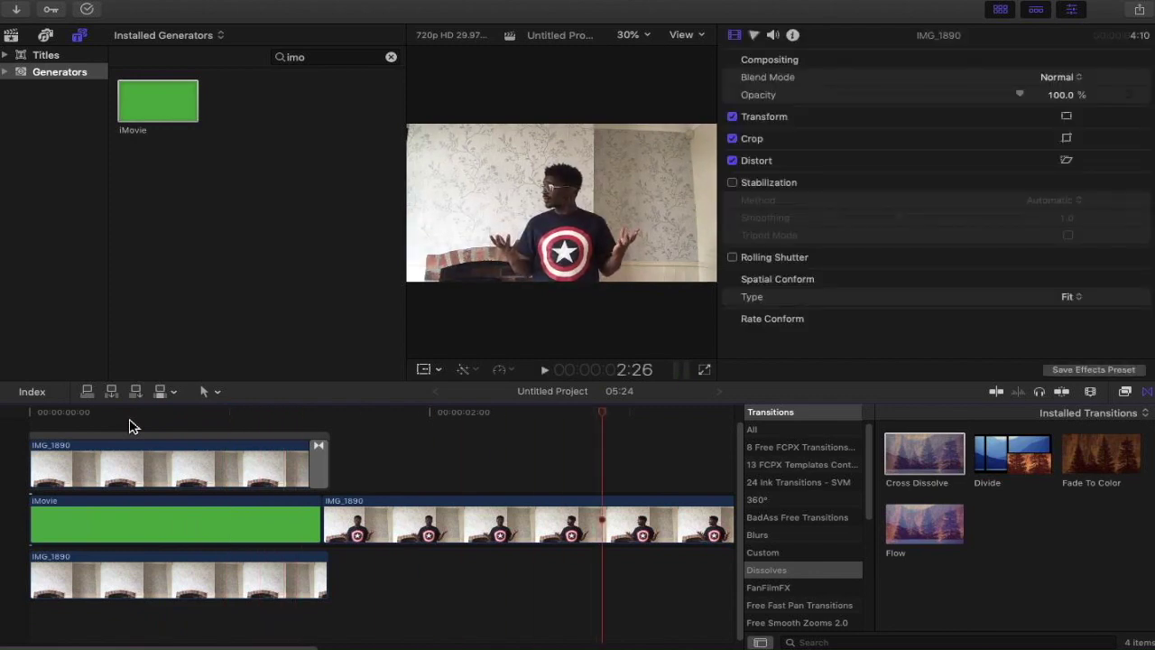
- Lengthen the Cross Dissolve leftward and drag the iMovie/IMG_1890 edit earlier to match
click(319, 464)
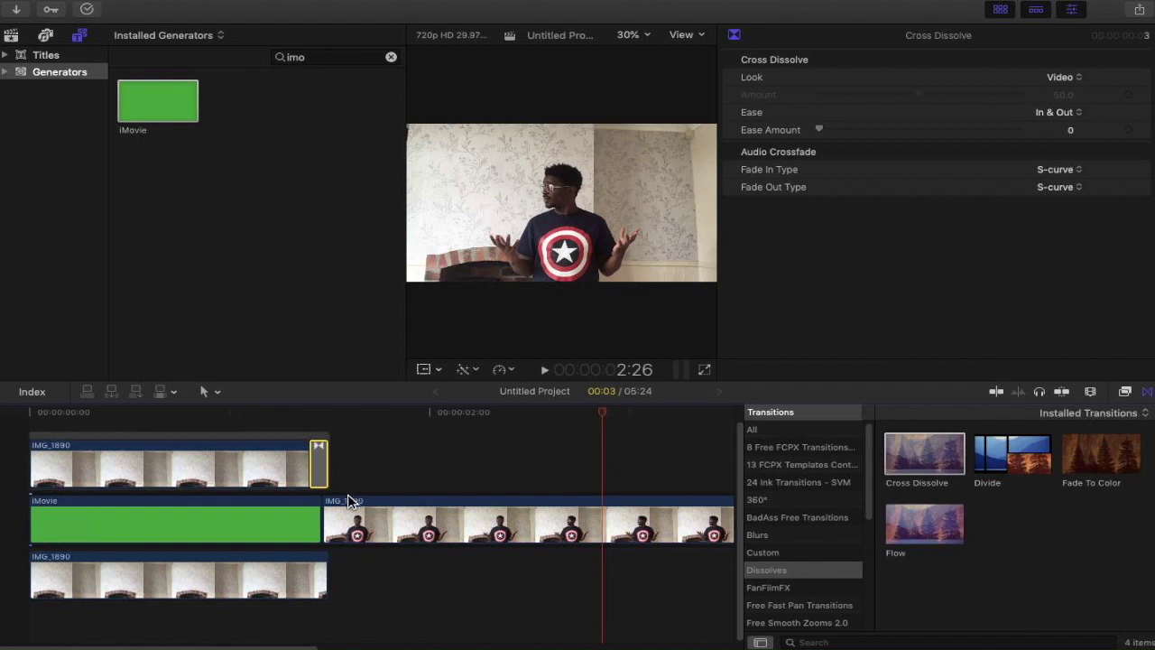
scroll(347, 502, up, 5)
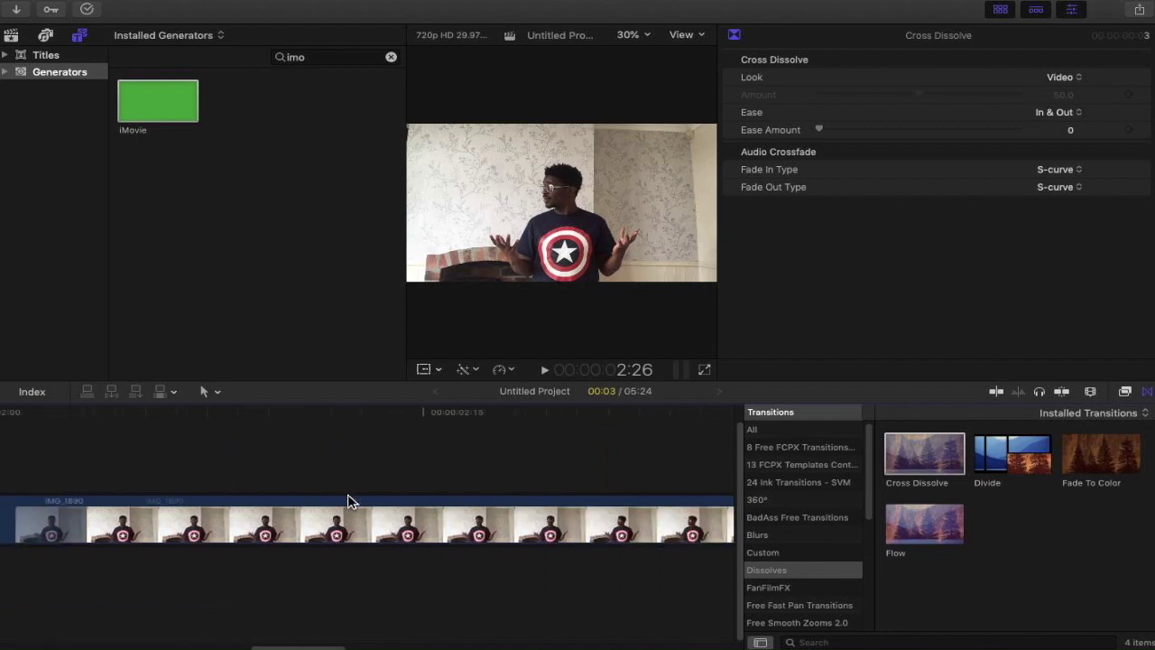
scroll(342, 495, down, 4)
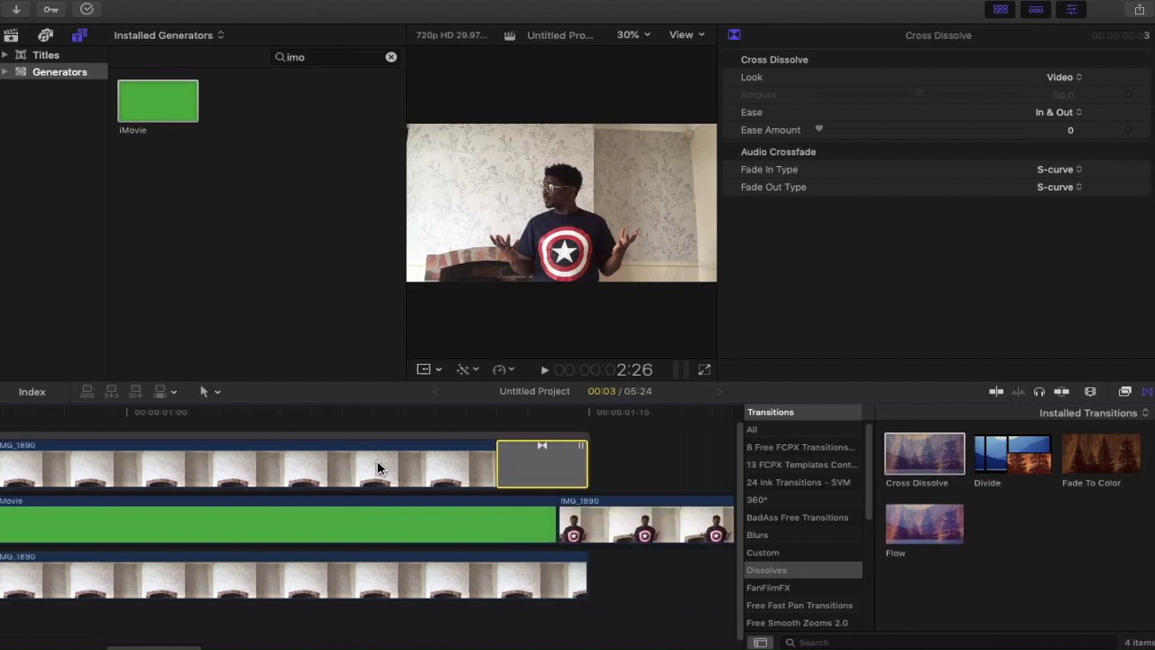
drag(506, 464, 251, 469)
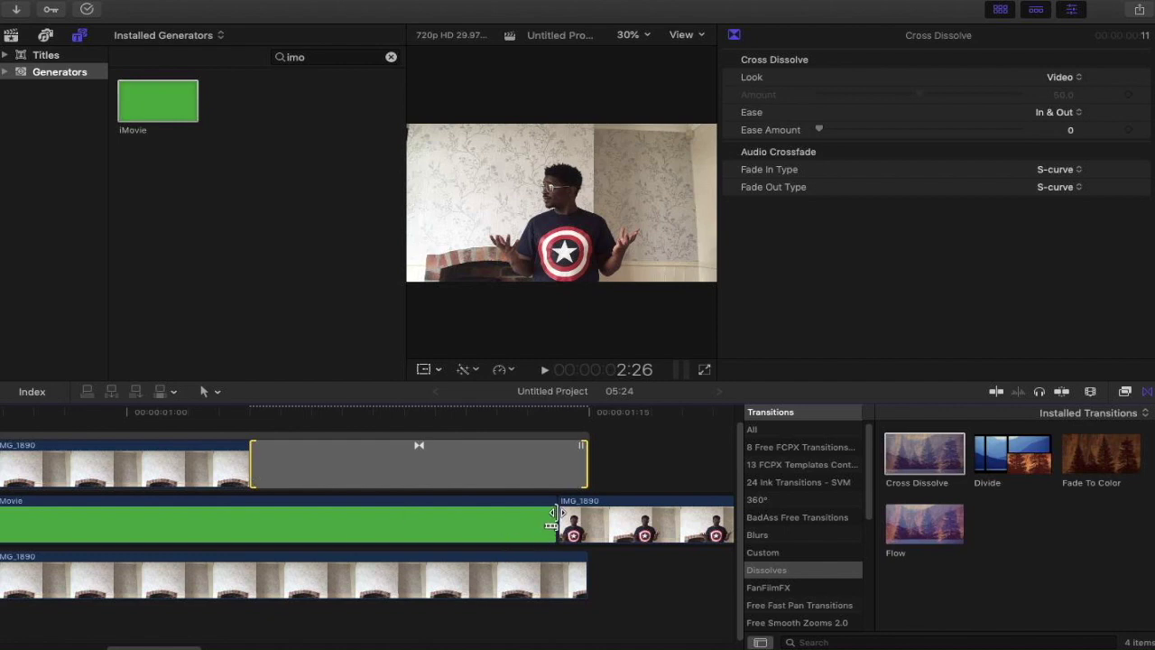
drag(552, 514, 257, 516)
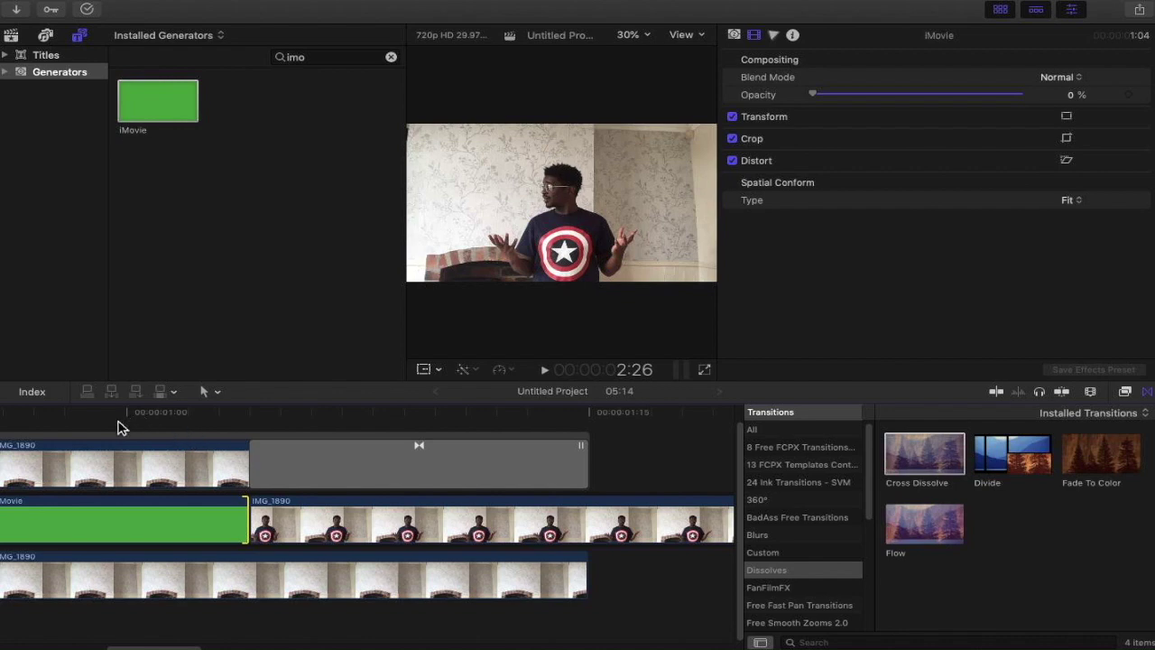
key(super+minus)
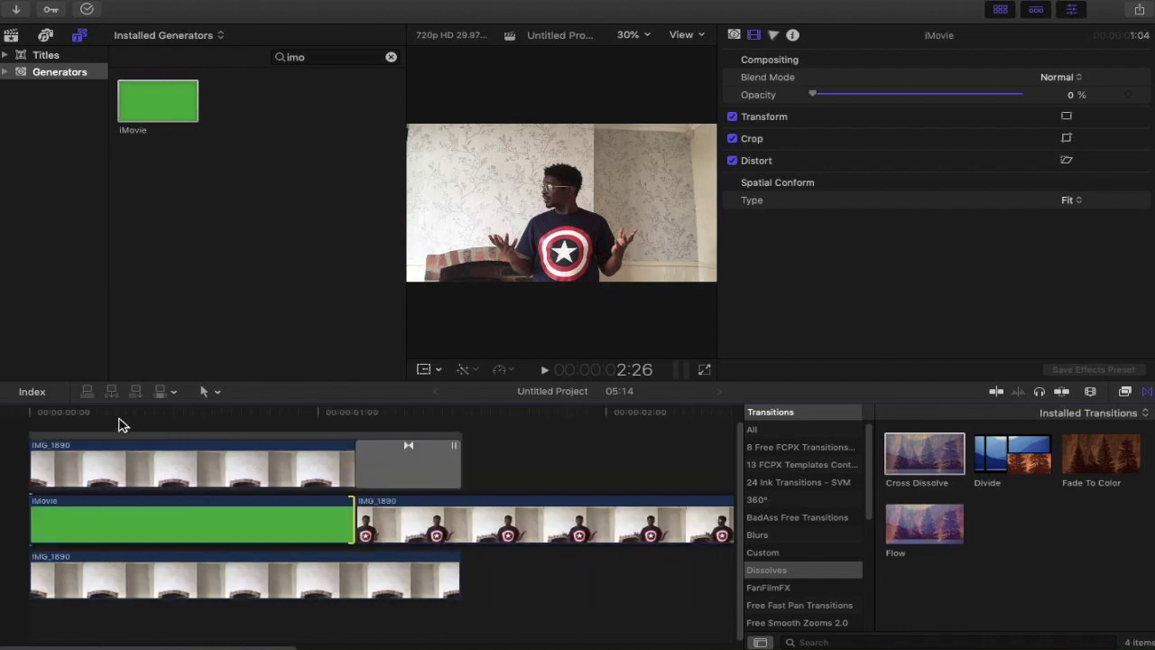
- Zoom out and replay the opening from the start several times to review the longer fade-in
key(super+minus)
click(32, 413)
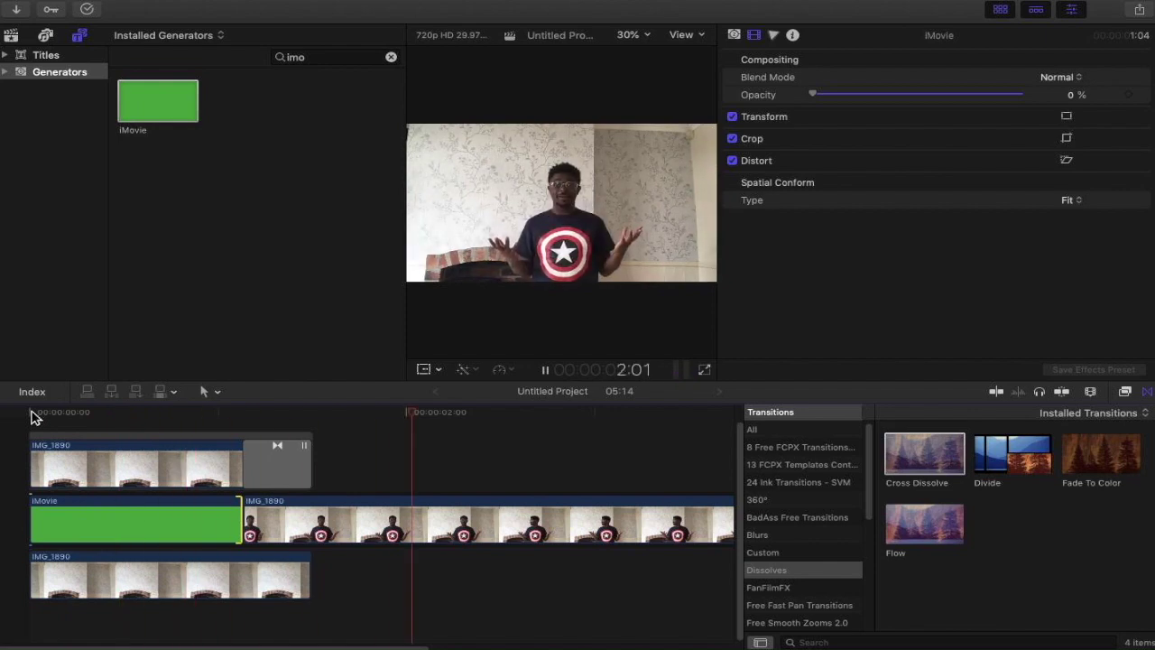
key(space)
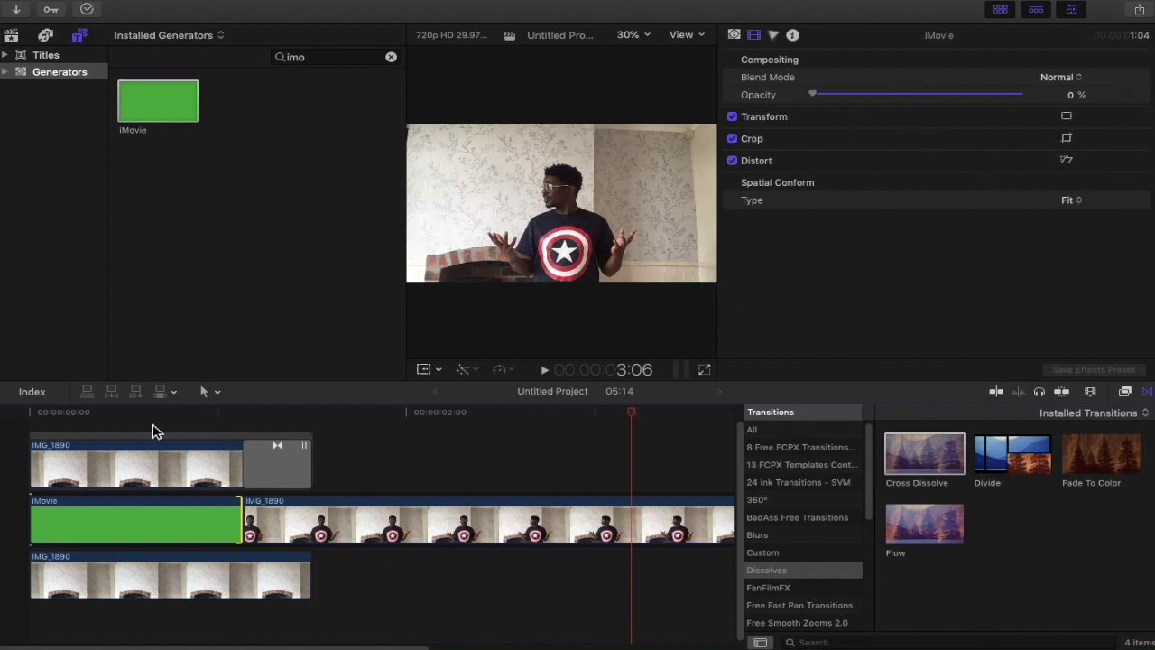
click(27, 415)
key(space)
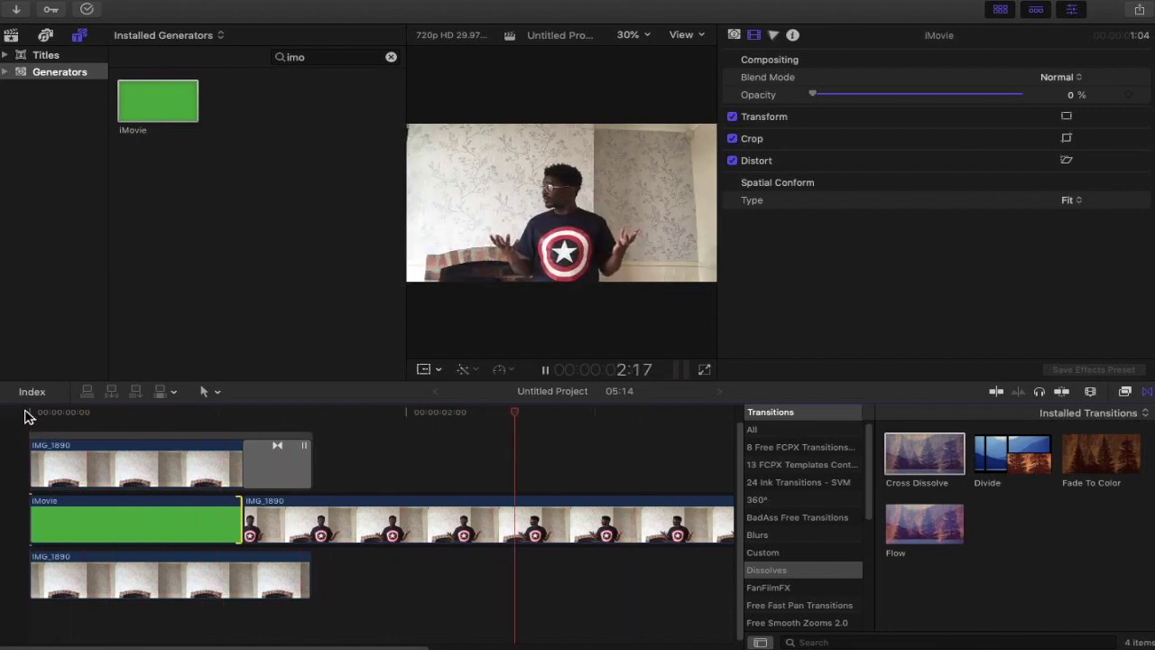
click(26, 414)
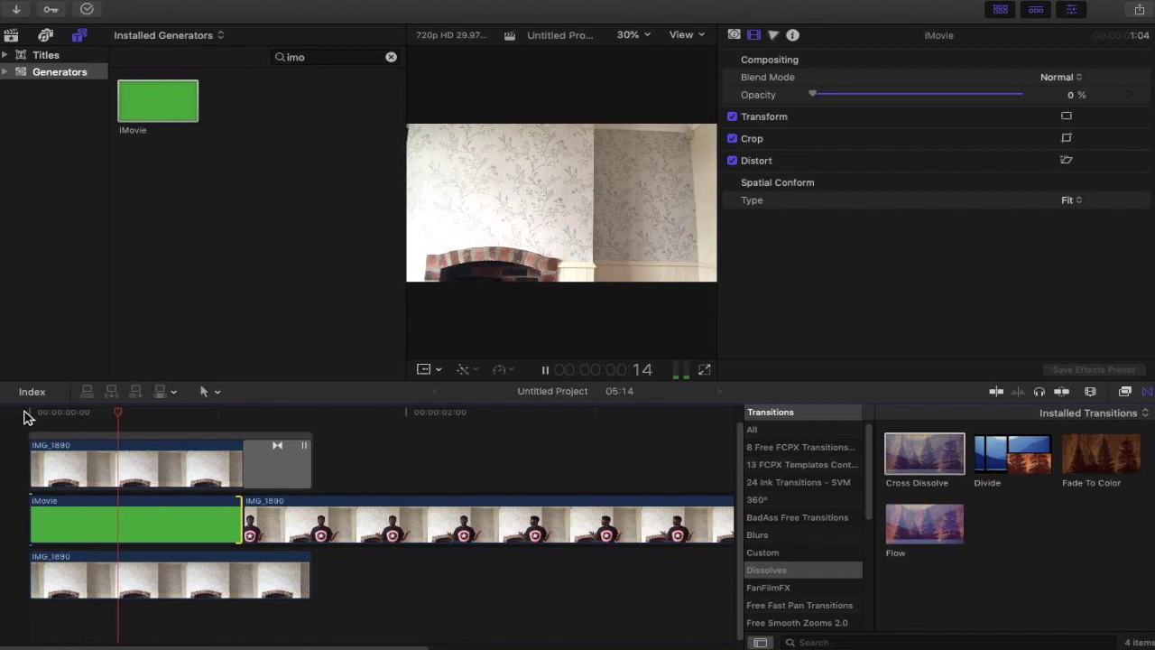
key(space)
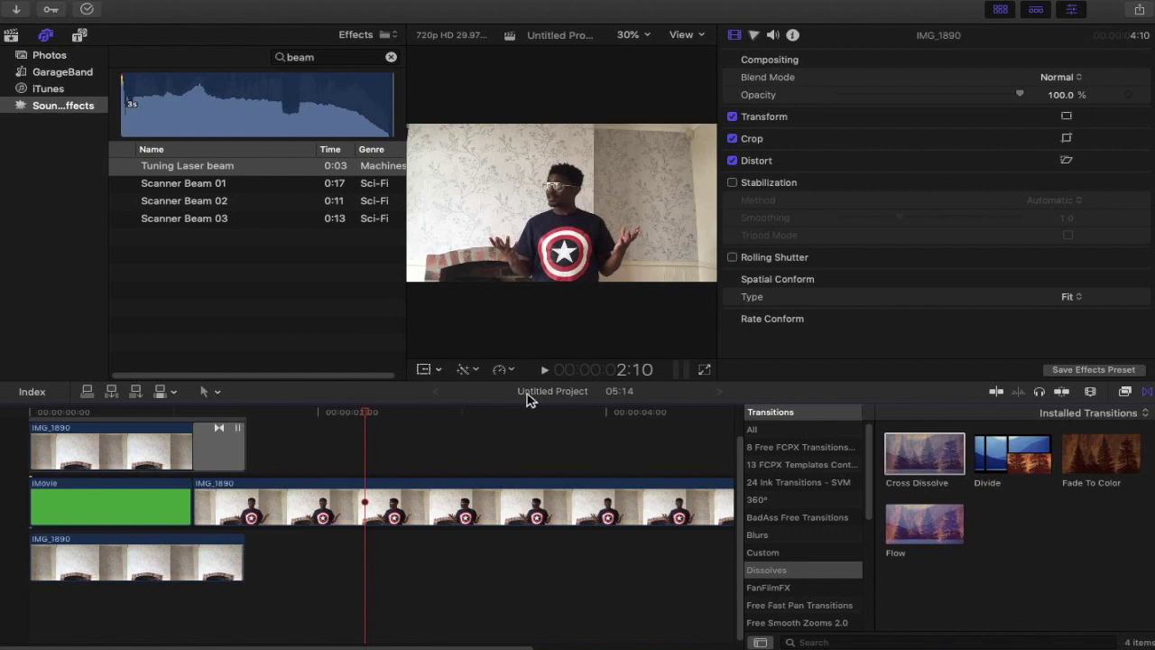
- Switch the timeline clip appearance to show audio waveforms beneath the filmstrip thumbnails
click(783, 7)
click(1093, 393)
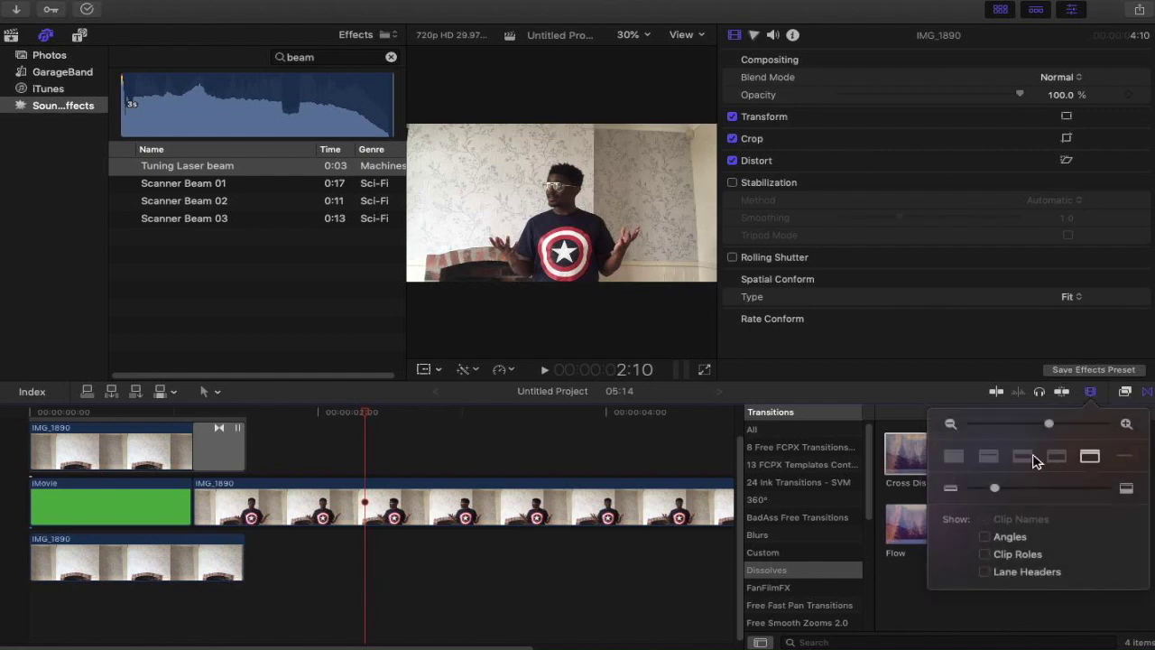
click(990, 457)
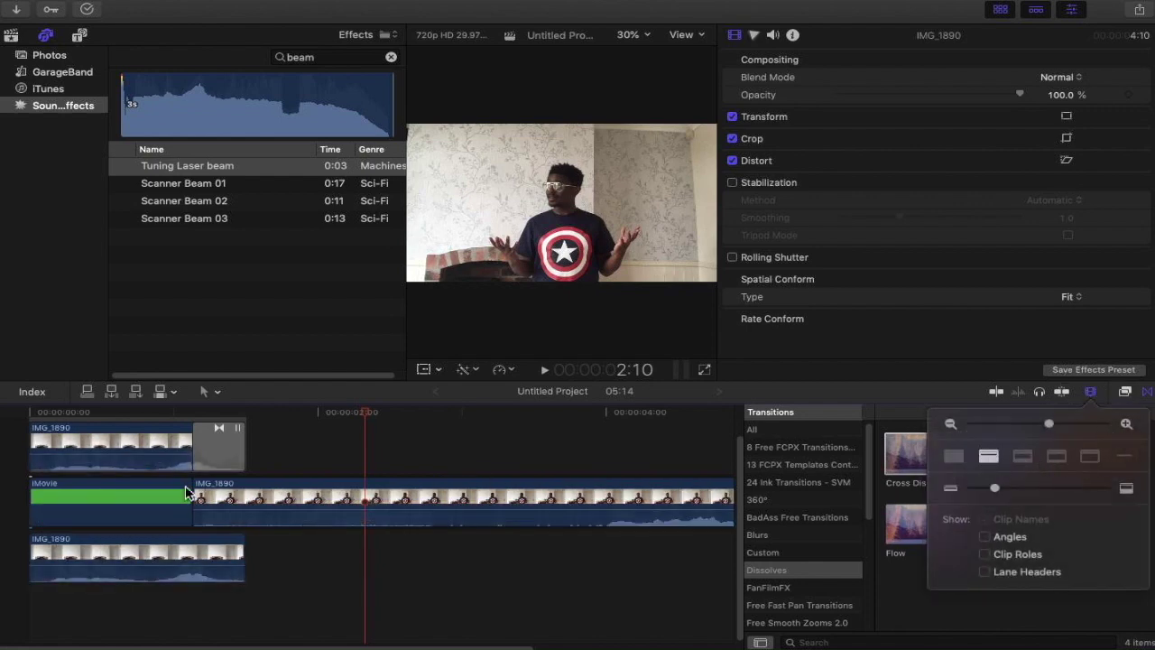
click(165, 455)
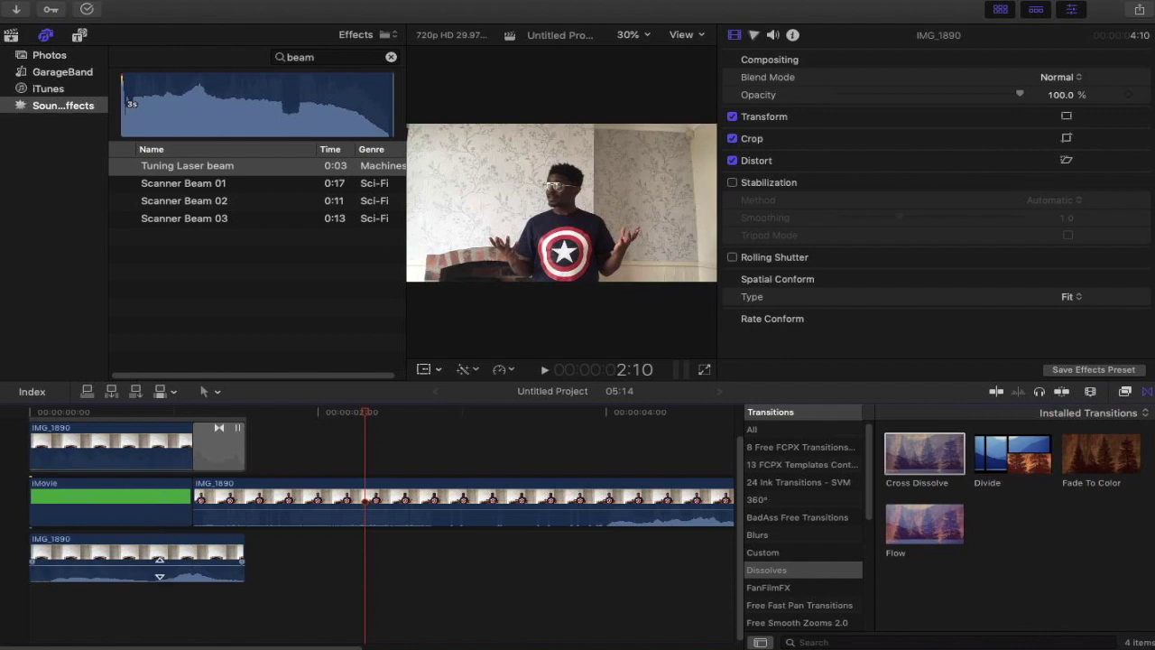
- Drag the bottom empty-room clip's volume to minimum and play from the start to check
mouse_move(159, 557)
drag(158, 557, 153, 625)
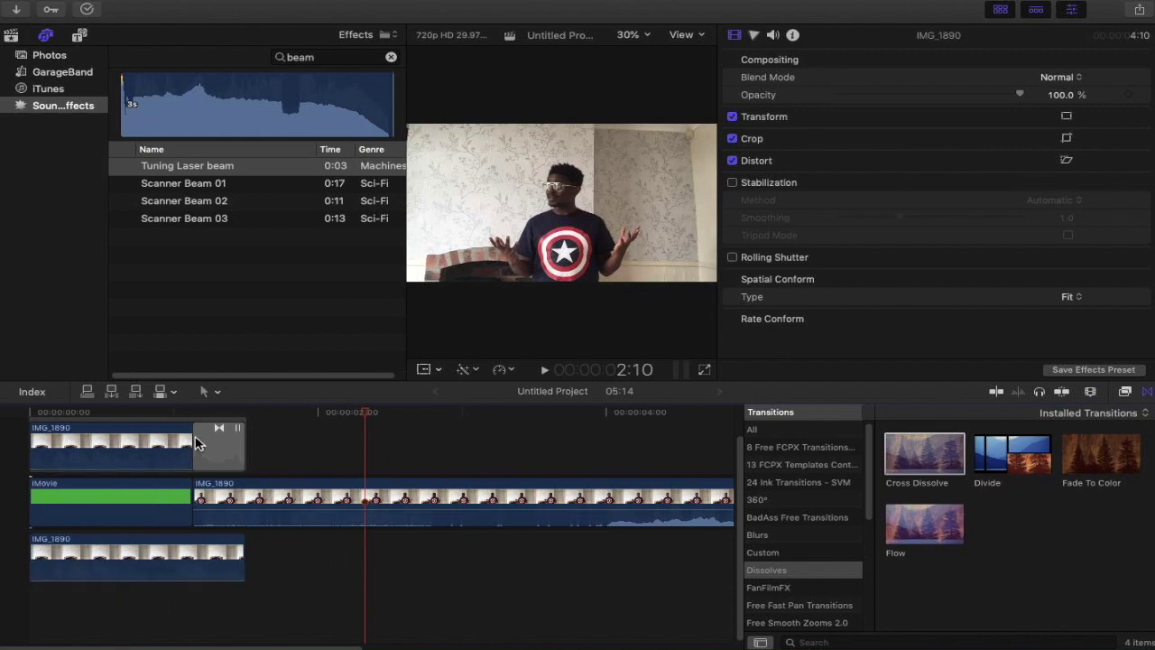
click(32, 412)
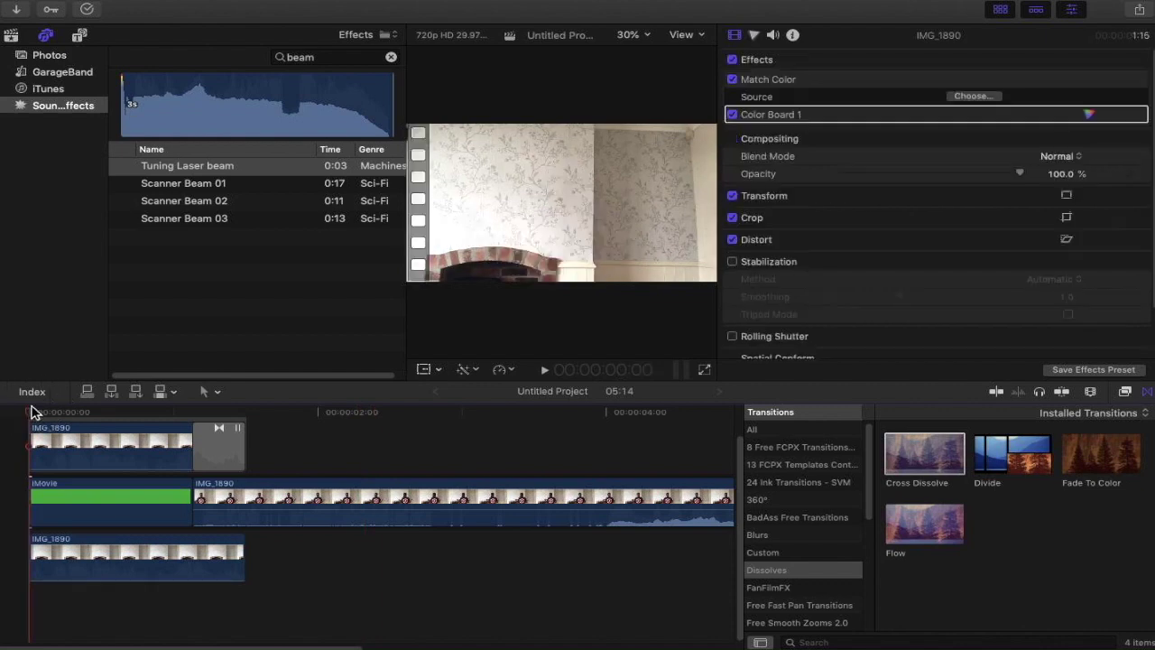
key(space)
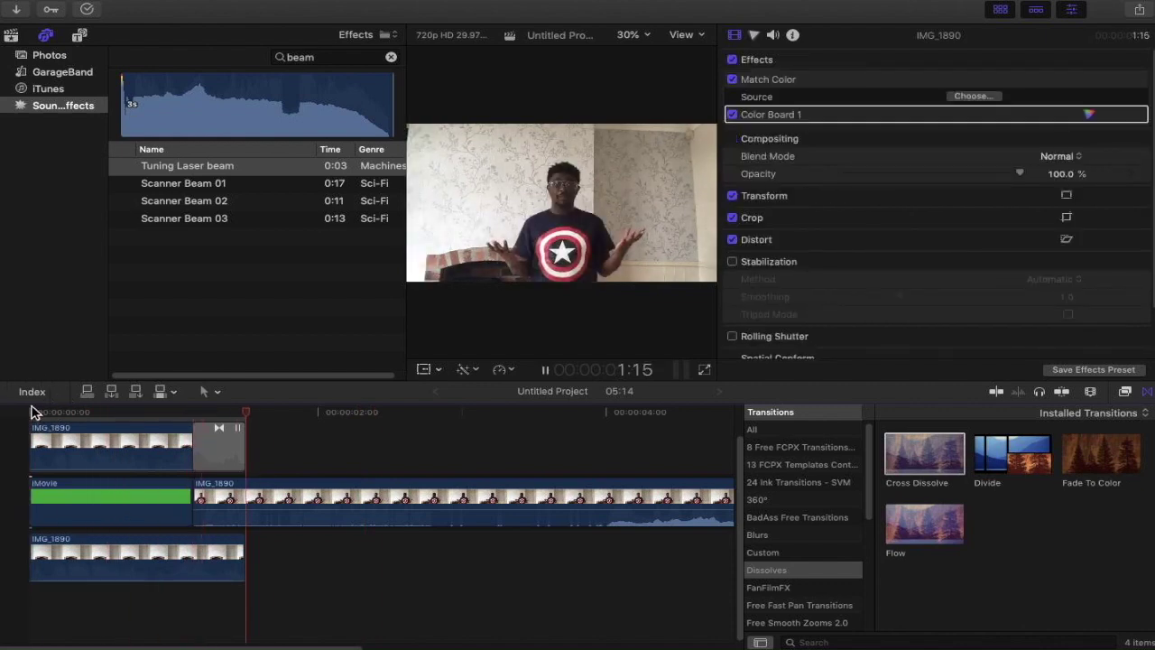